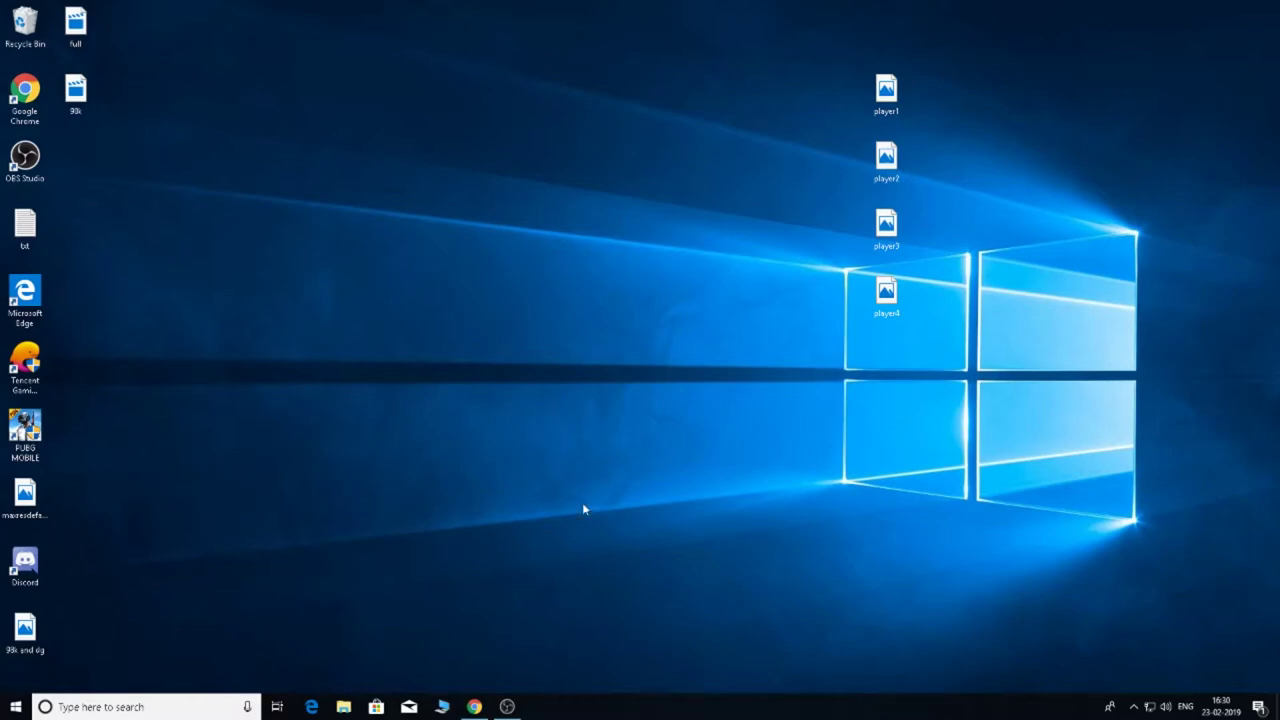
Enter the respondent's e-mail address in the required Email address field.
{"action": "left_click", "coordinate": [484, 632]}
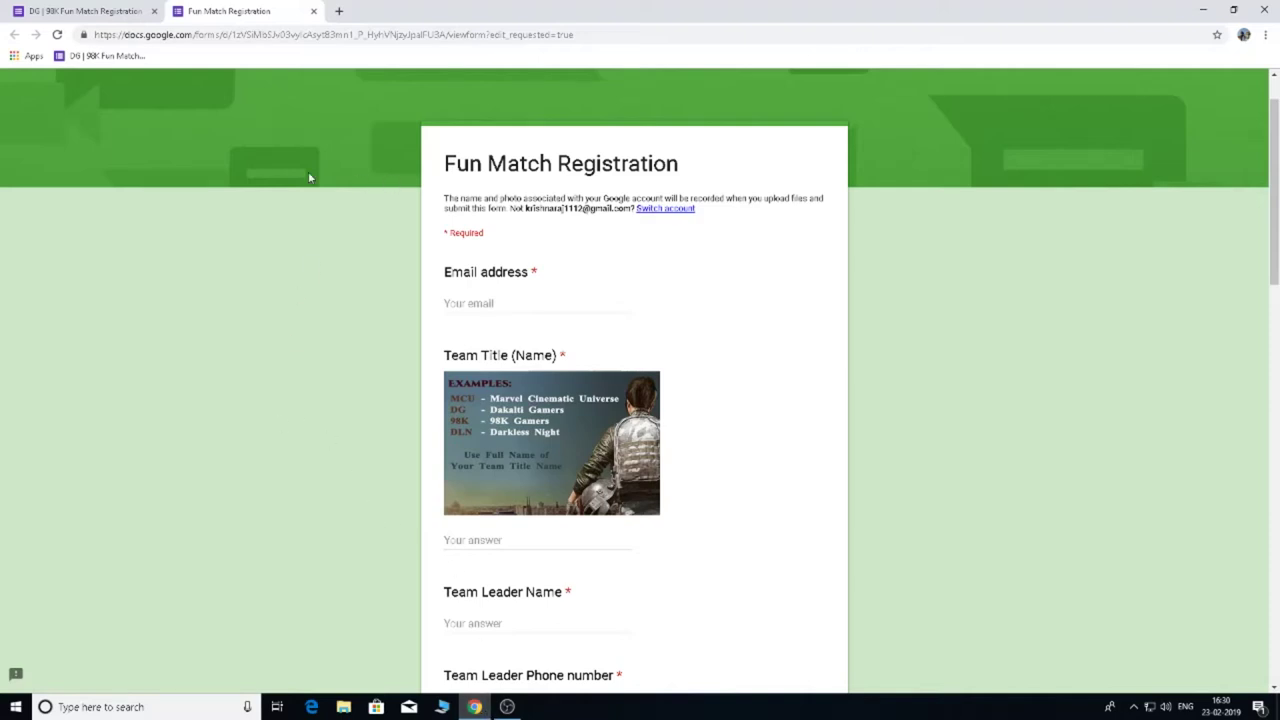
{"action": "scroll", "coordinate": [757, 372], "scroll_direction": "down", "scroll_amount": 3}
{"action": "scroll", "coordinate": [757, 372], "scroll_direction": "up", "scroll_amount": 4}
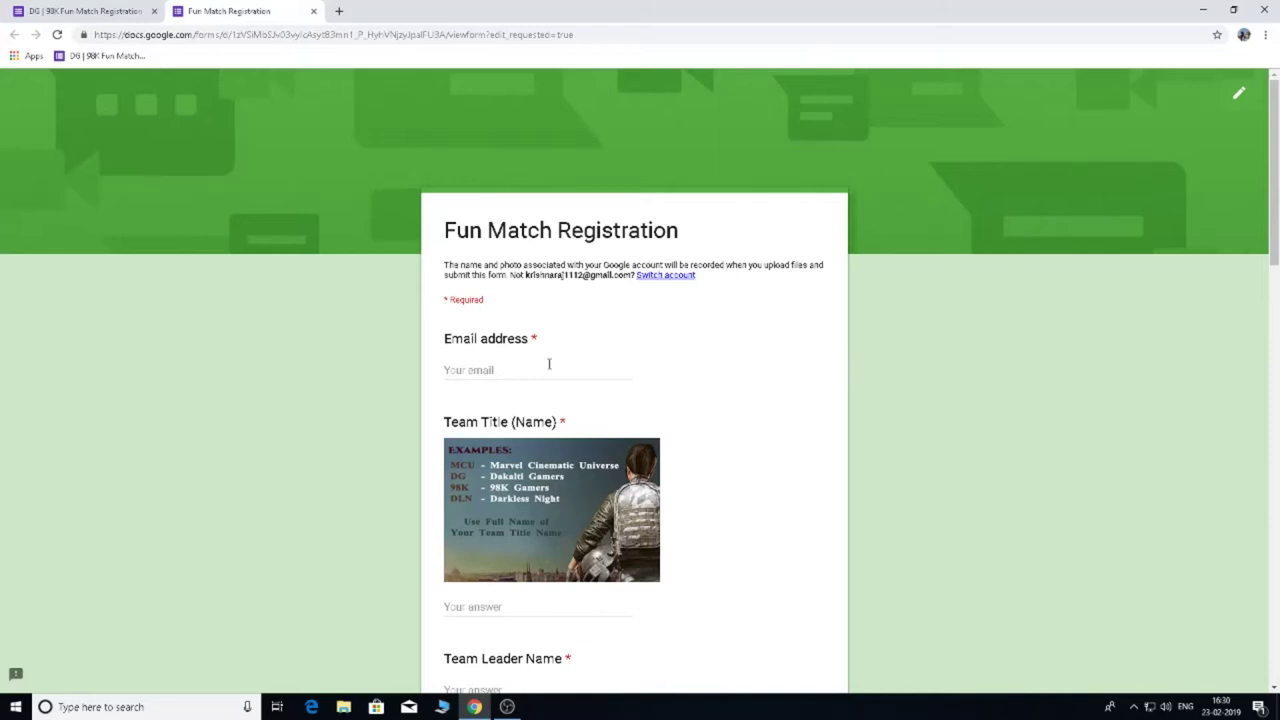
{"action": "left_click", "coordinate": [520, 369]}
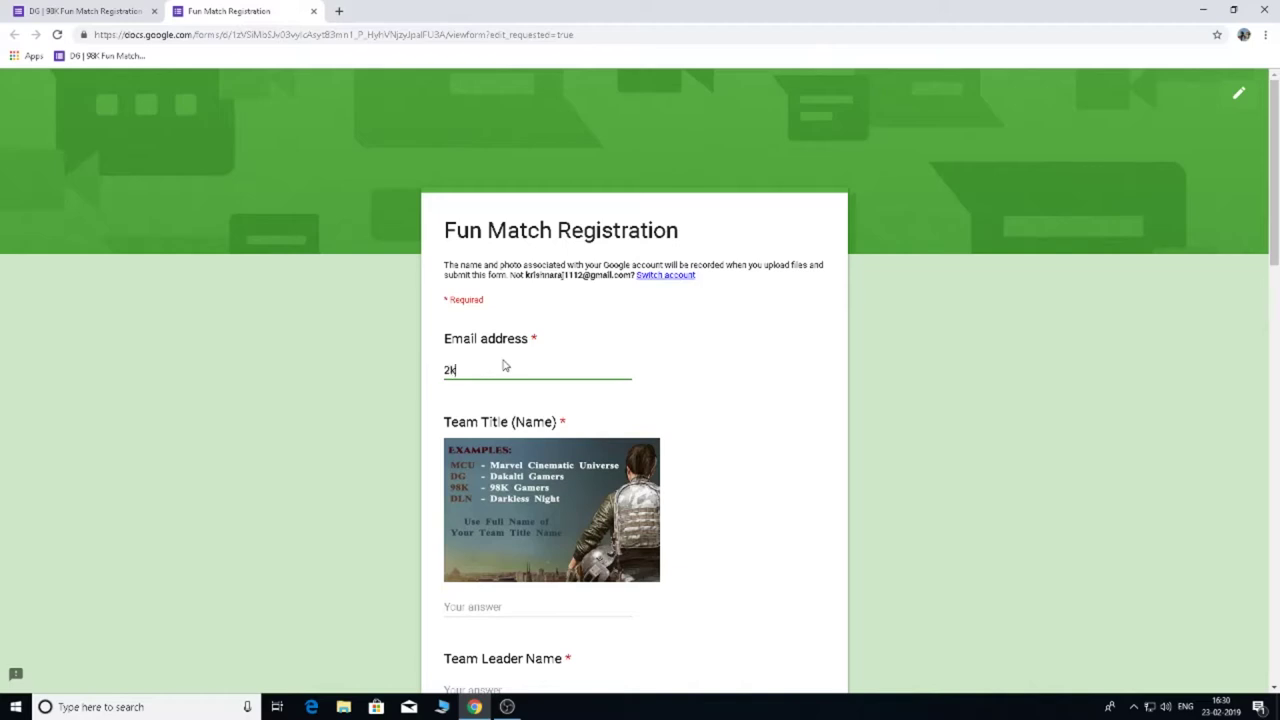
{"action": "scroll", "coordinate": [674, 483], "scroll_direction": "down", "scroll_amount": 2}
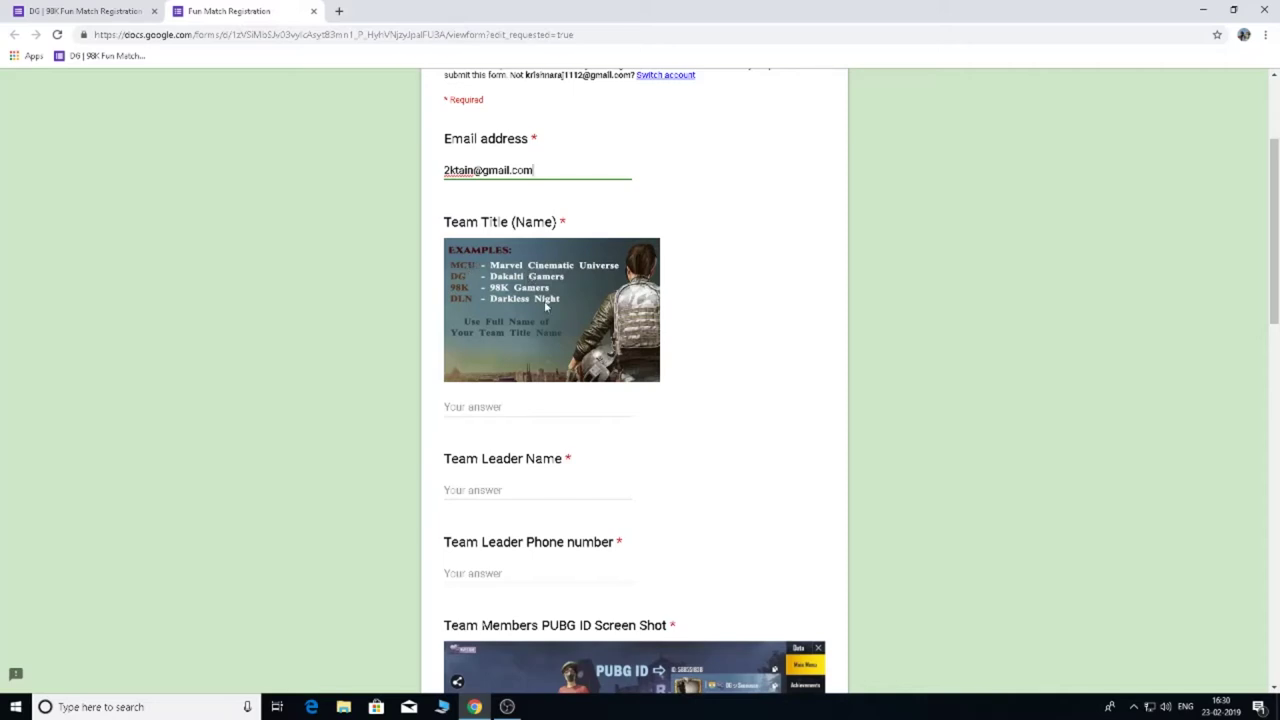
Type 'Dakalti Gamers' as the Team Title (Name) answer.
{"action": "left_click", "coordinate": [519, 226]}
{"action": "left_click", "coordinate": [523, 406]}
{"action": "scroll", "coordinate": [540, 379], "scroll_direction": "up", "scroll_amount": 2}
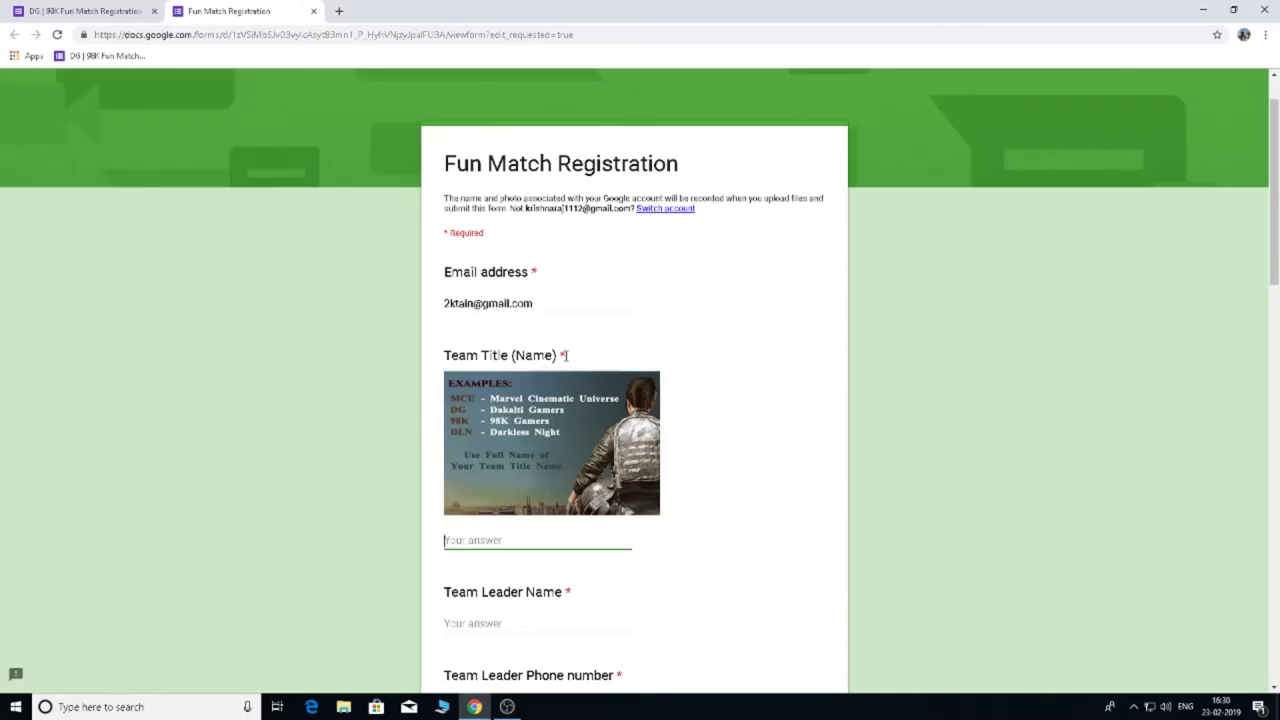
{"action": "left_click", "coordinate": [565, 355]}
{"action": "left_click", "coordinate": [528, 541]}
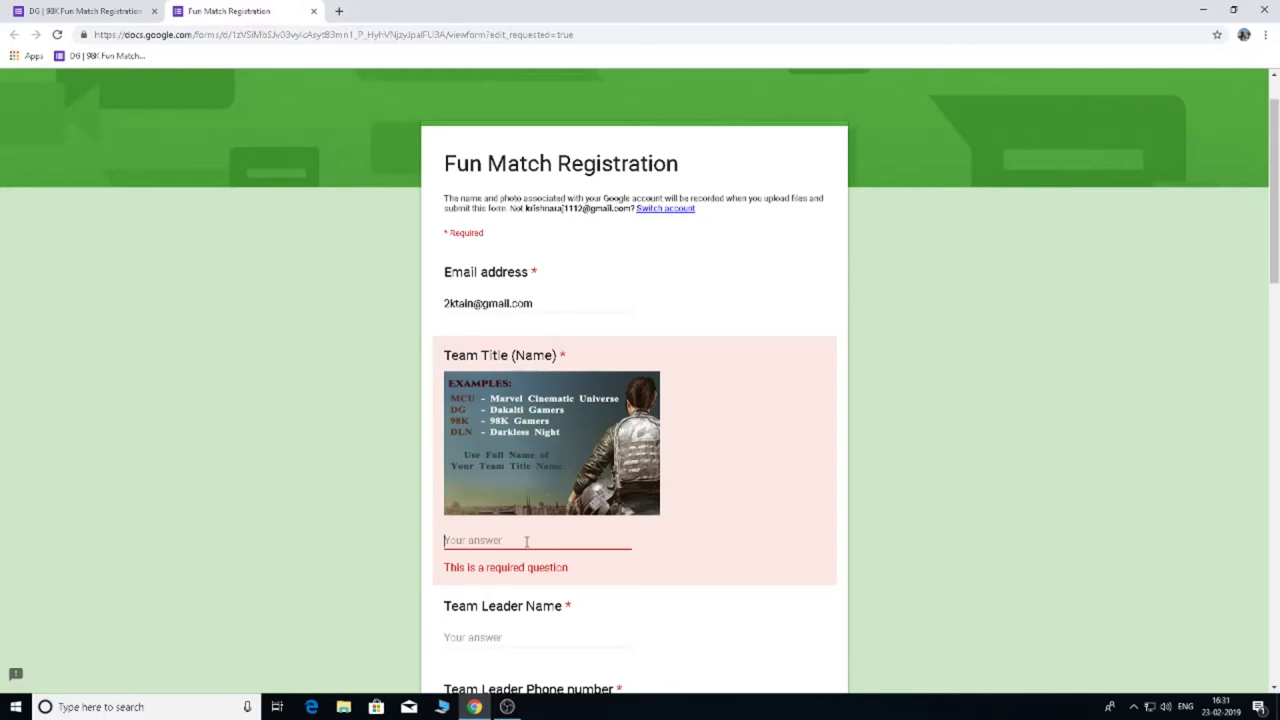
{"action": "type", "text": "Da"}
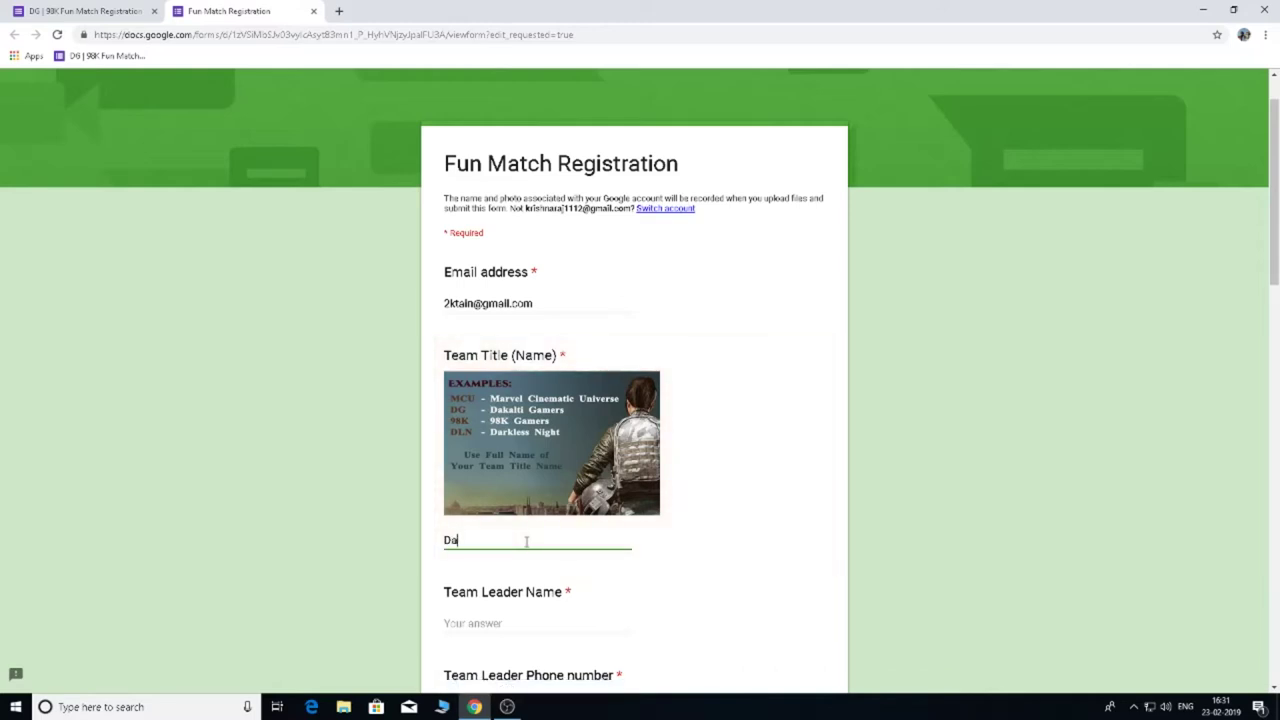
{"action": "type", "text": "kalti Gamers"}
Enter the team leader's name and phone number in their answer fields.
{"action": "scroll", "coordinate": [544, 486], "scroll_direction": "down", "scroll_amount": 2}
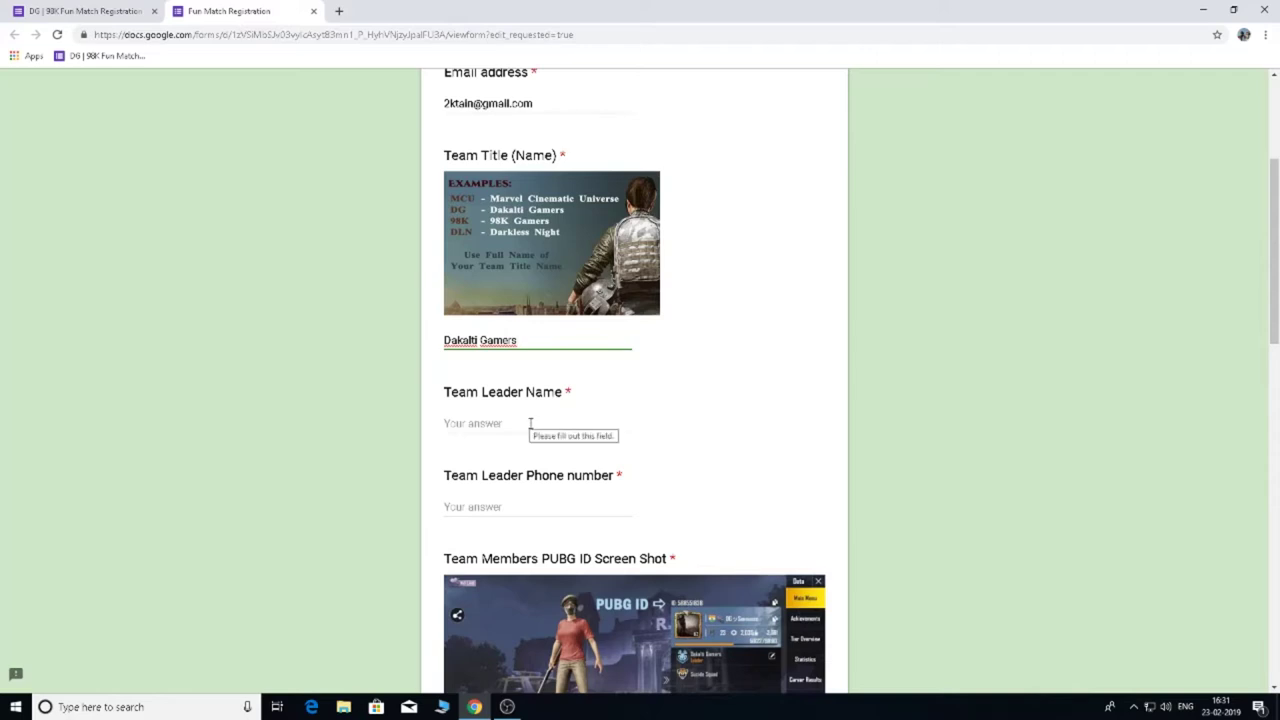
{"action": "left_click", "coordinate": [520, 424]}
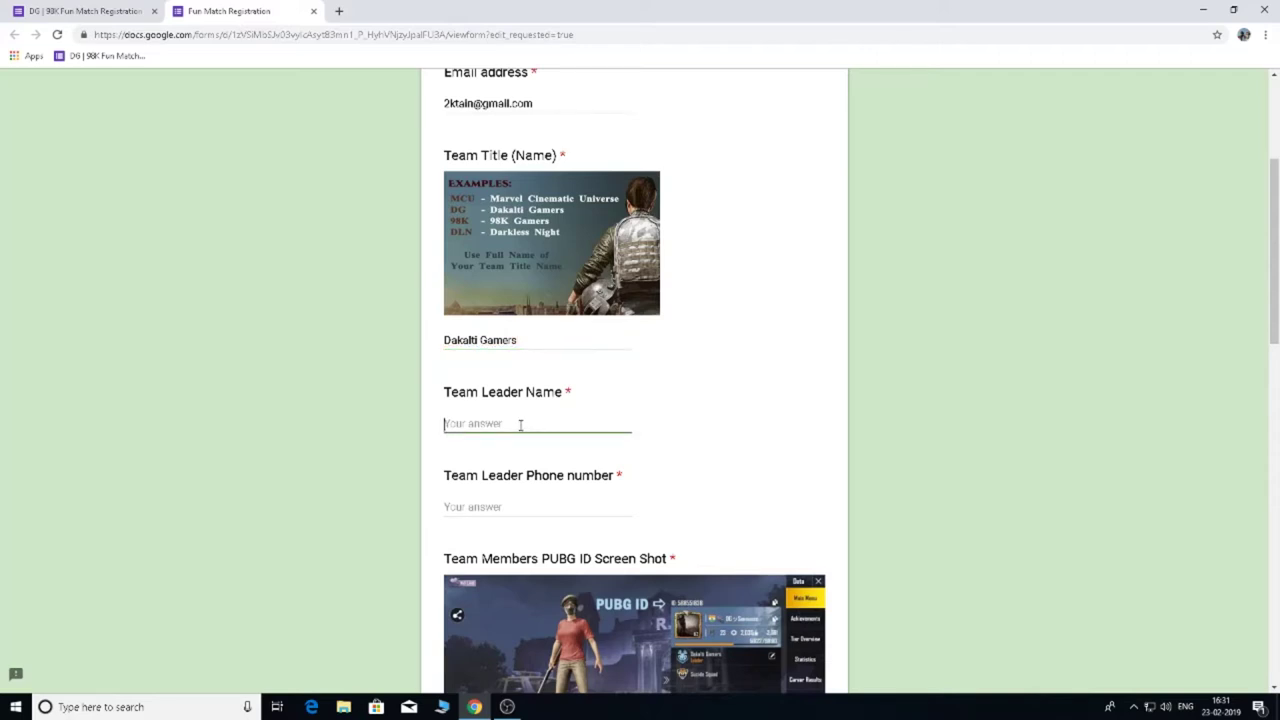
{"action": "type", "text": "98kKrishn"}
{"action": "left_click", "coordinate": [537, 507]}
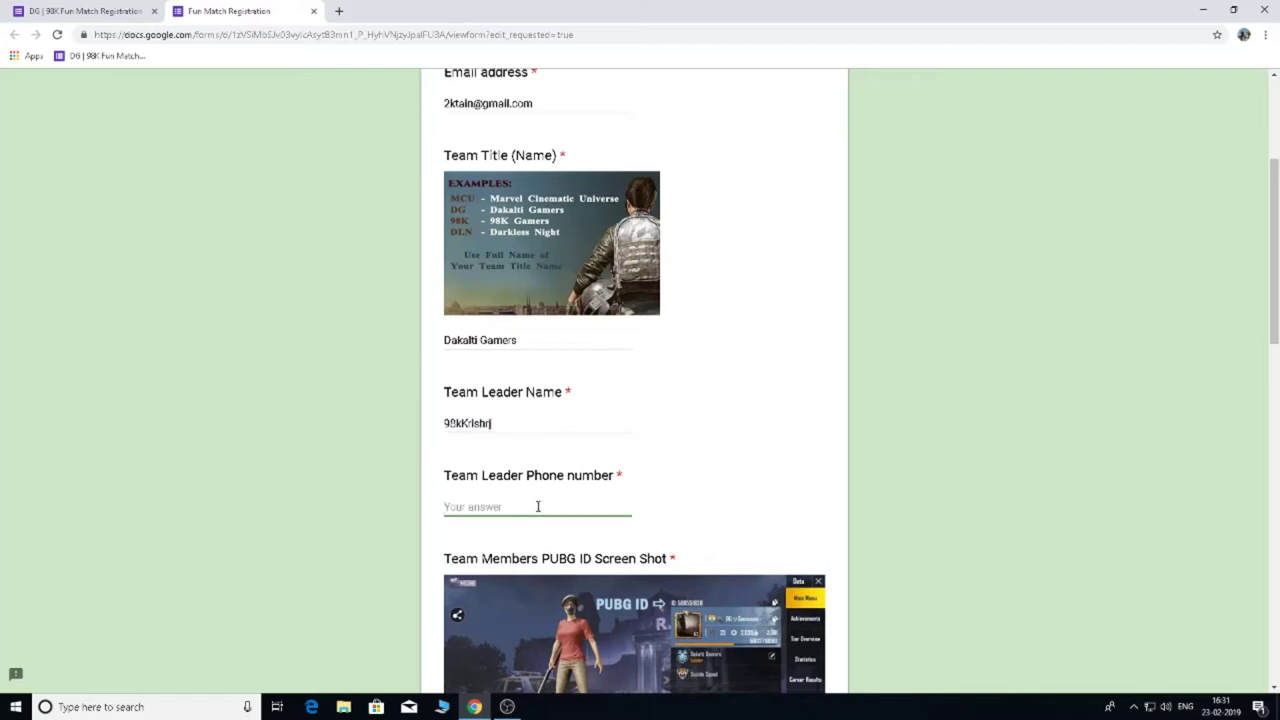
{"action": "type", "text": "9894088XXX"}
{"action": "scroll", "coordinate": [656, 387], "scroll_direction": "down", "scroll_amount": 1}
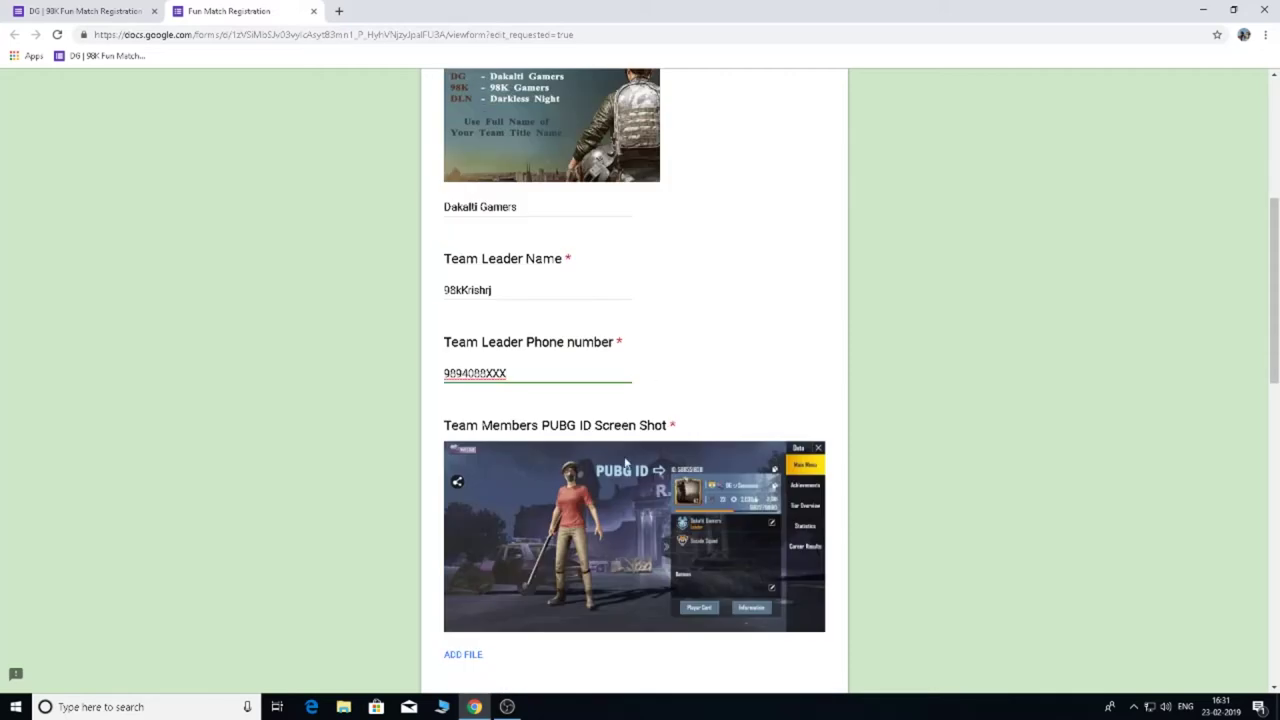
{"action": "scroll", "coordinate": [625, 471], "scroll_direction": "down", "scroll_amount": 1}
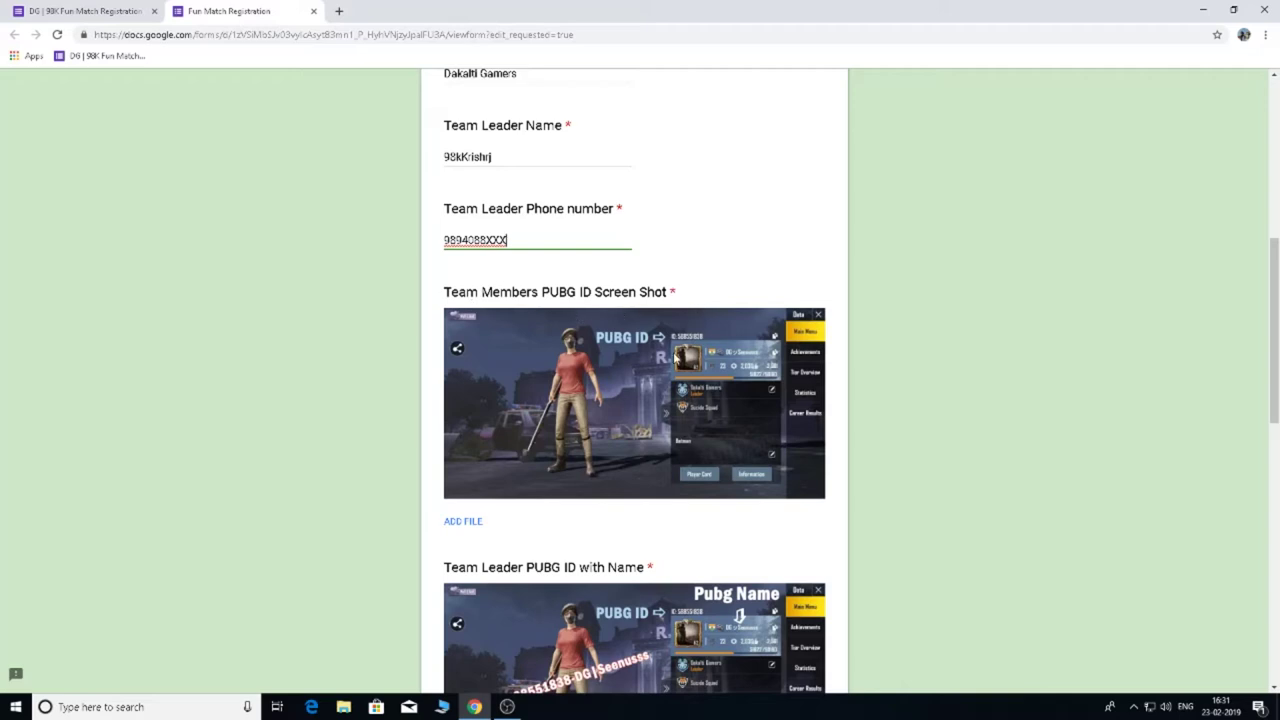
{"action": "scroll", "coordinate": [668, 386], "scroll_direction": "down", "scroll_amount": 1}
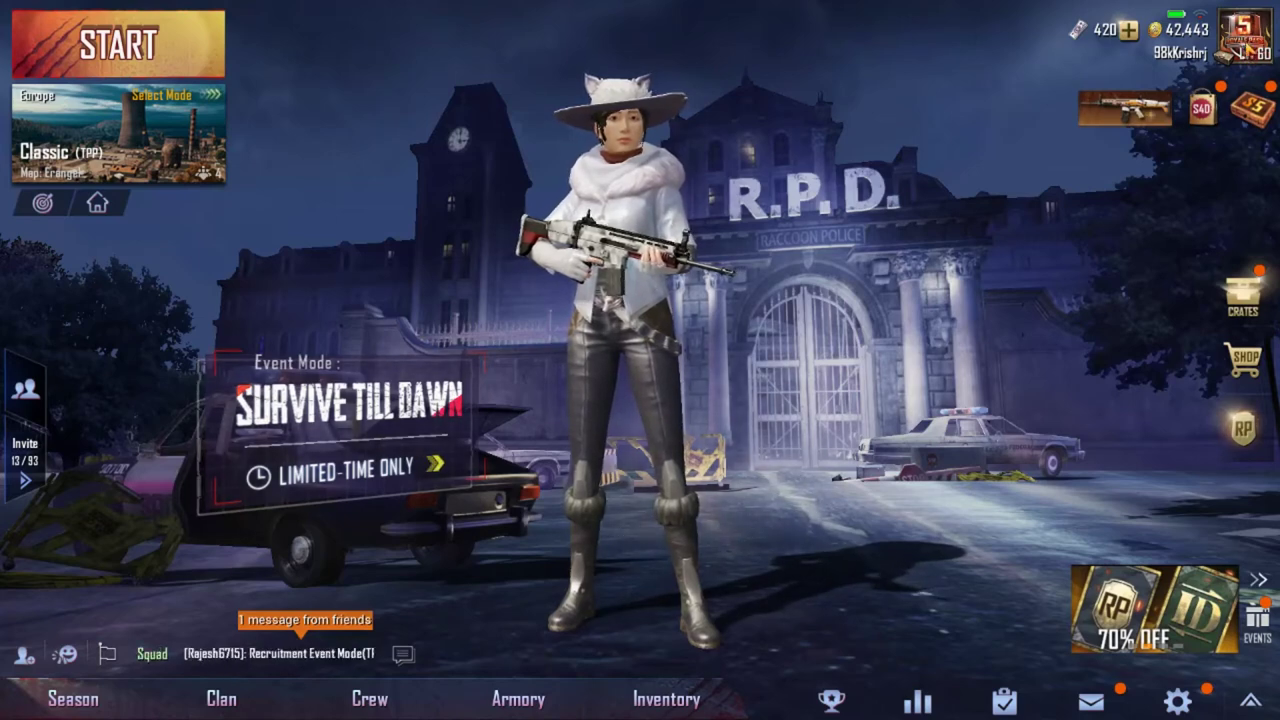
Open the PUBG Mobile profile Data screen, close it, and reopen it to show the player ID.
{"action": "left_click", "coordinate": [1246, 48]}
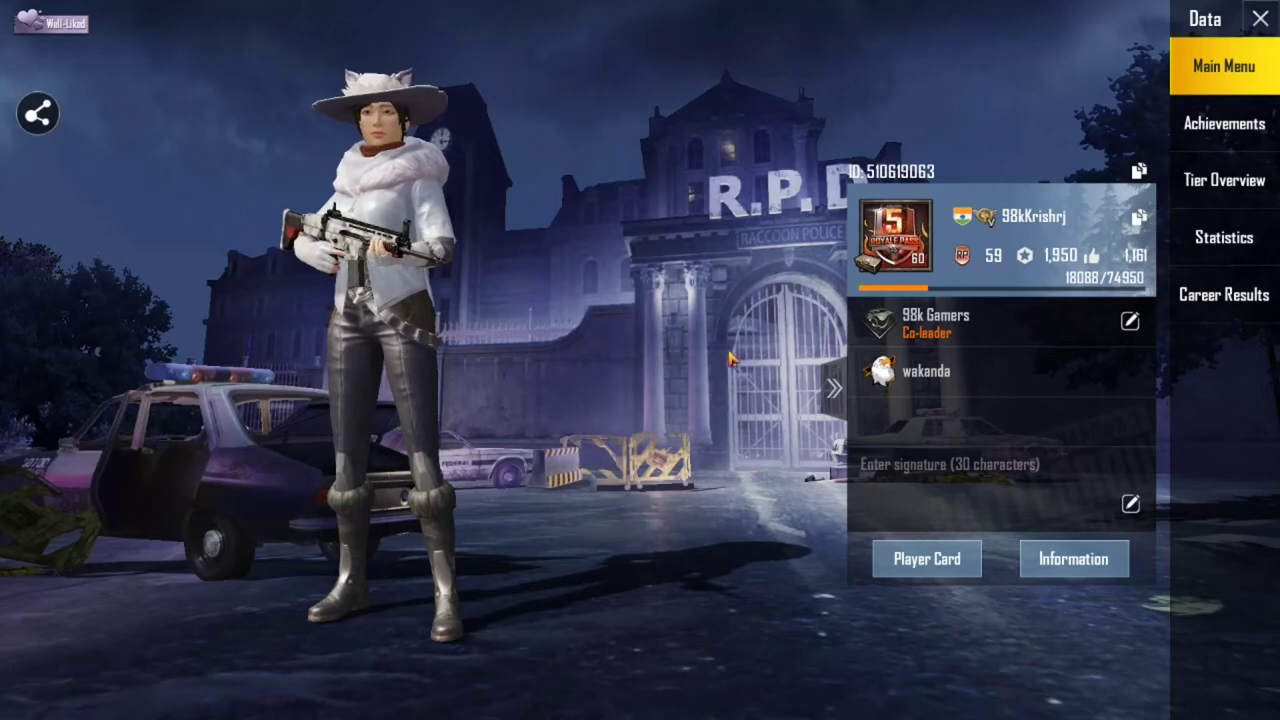
{"action": "left_click", "coordinate": [1241, 64]}
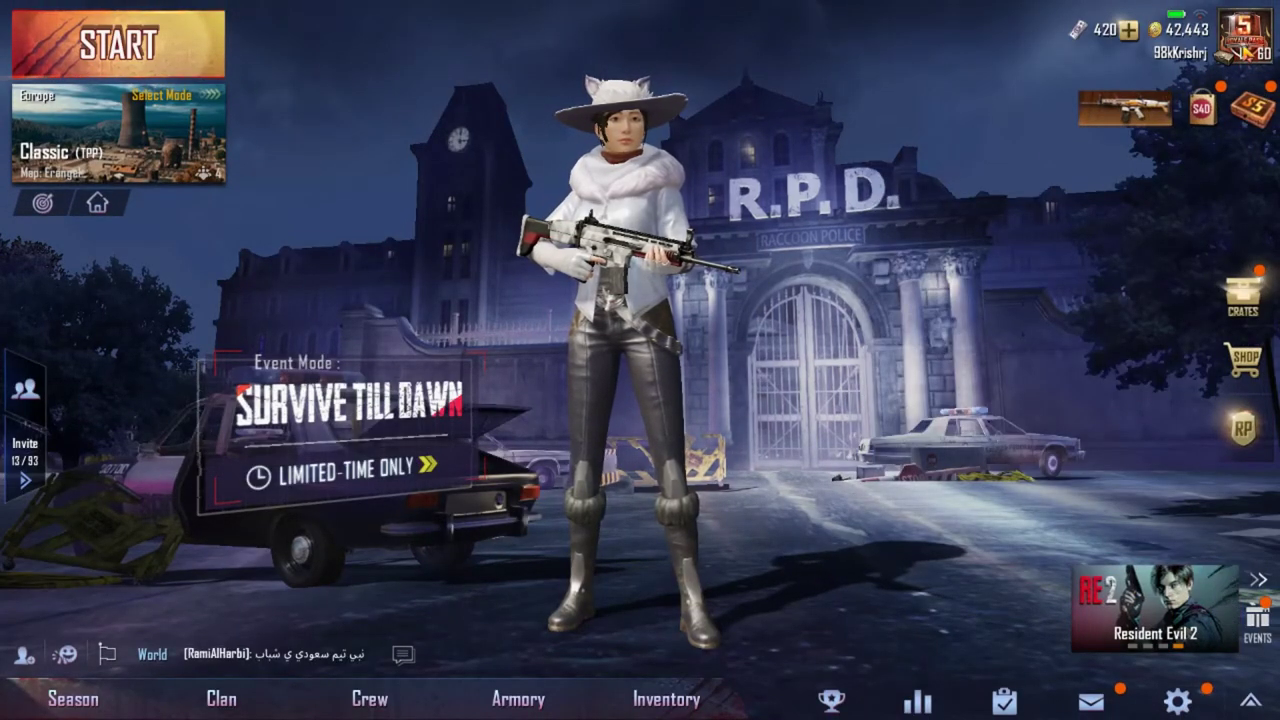
{"action": "left_click", "coordinate": [1246, 55]}
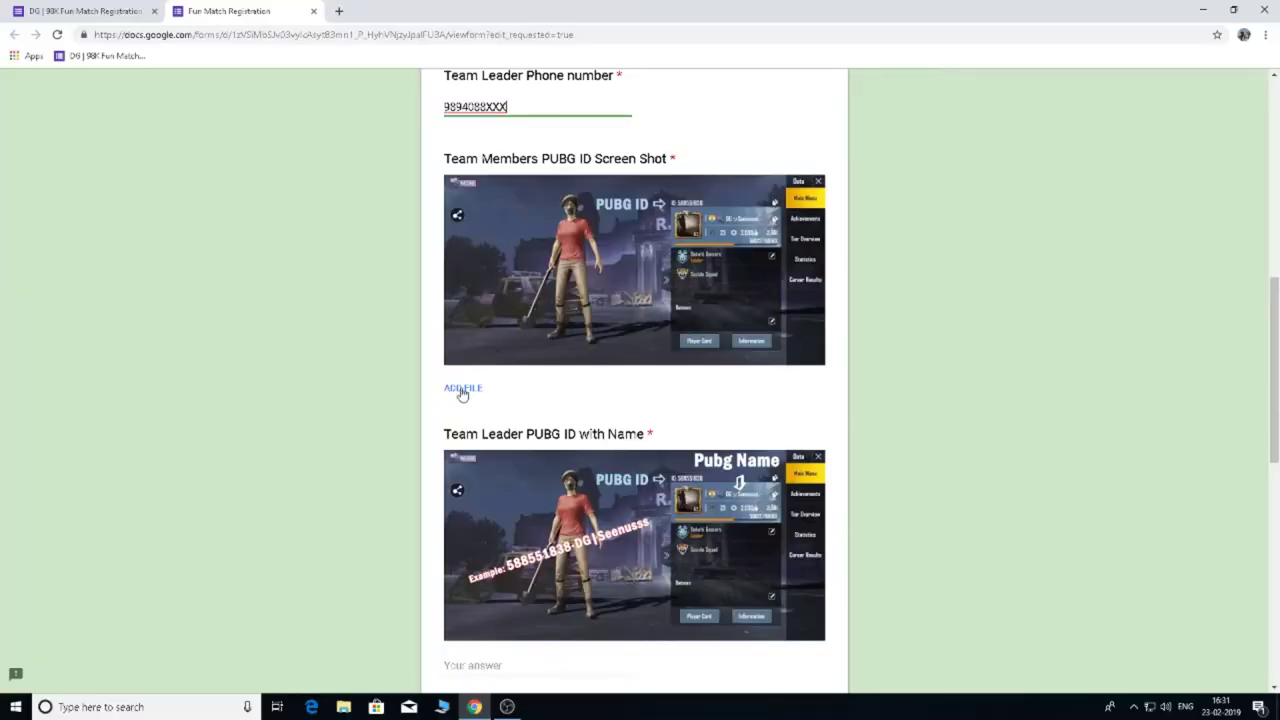
Start a file upload on the screenshot question and add player1.jpg and player2.jpg.
{"action": "left_click", "coordinate": [462, 392]}
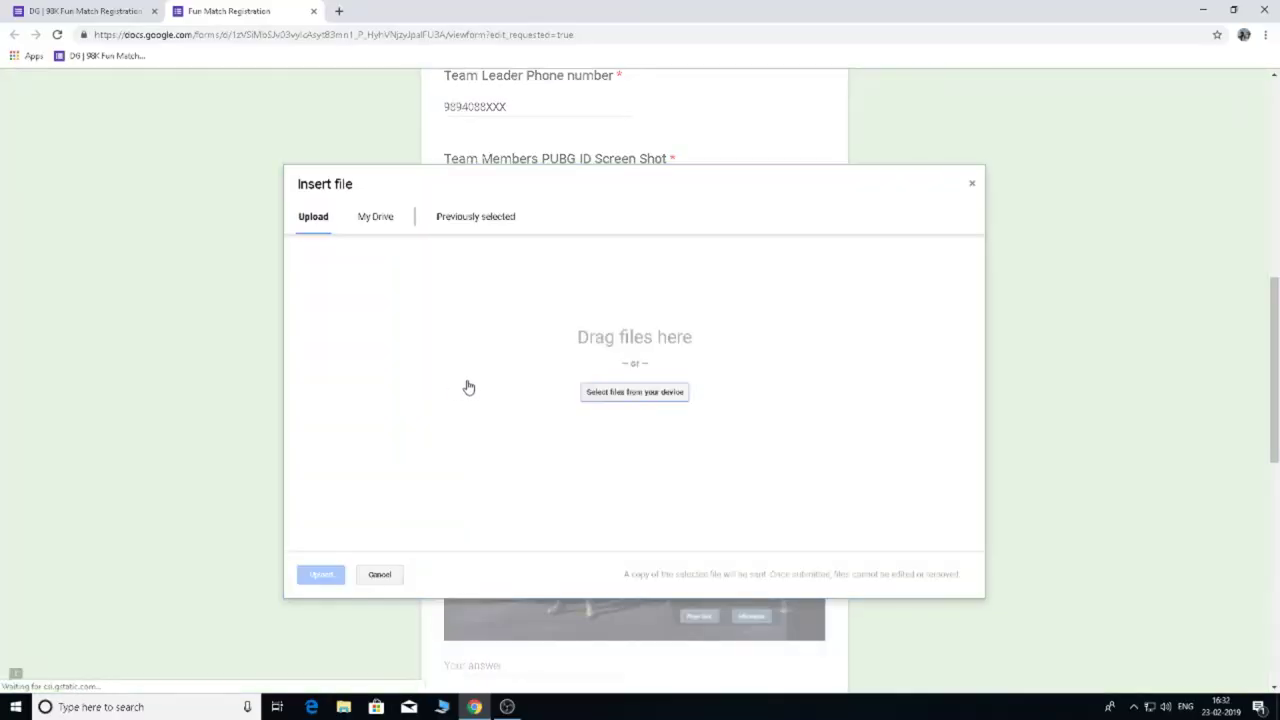
{"action": "left_click", "coordinate": [632, 397]}
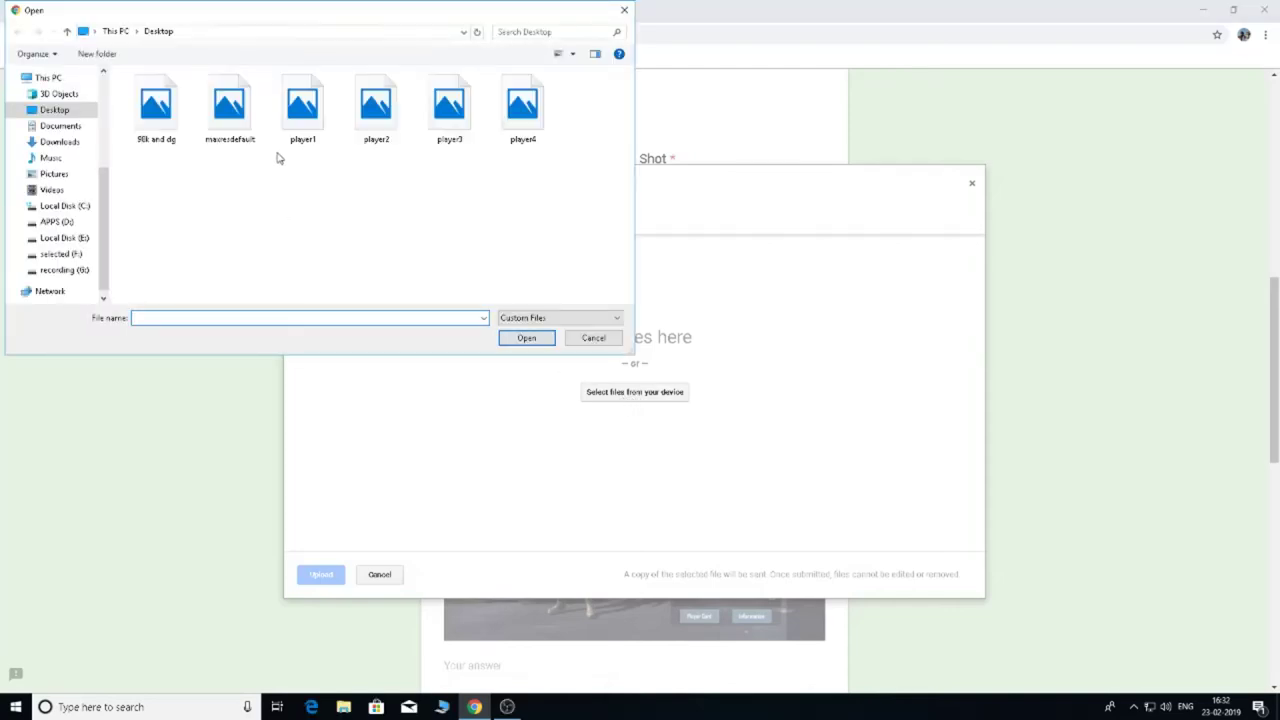
{"action": "left_click", "coordinate": [316, 110]}
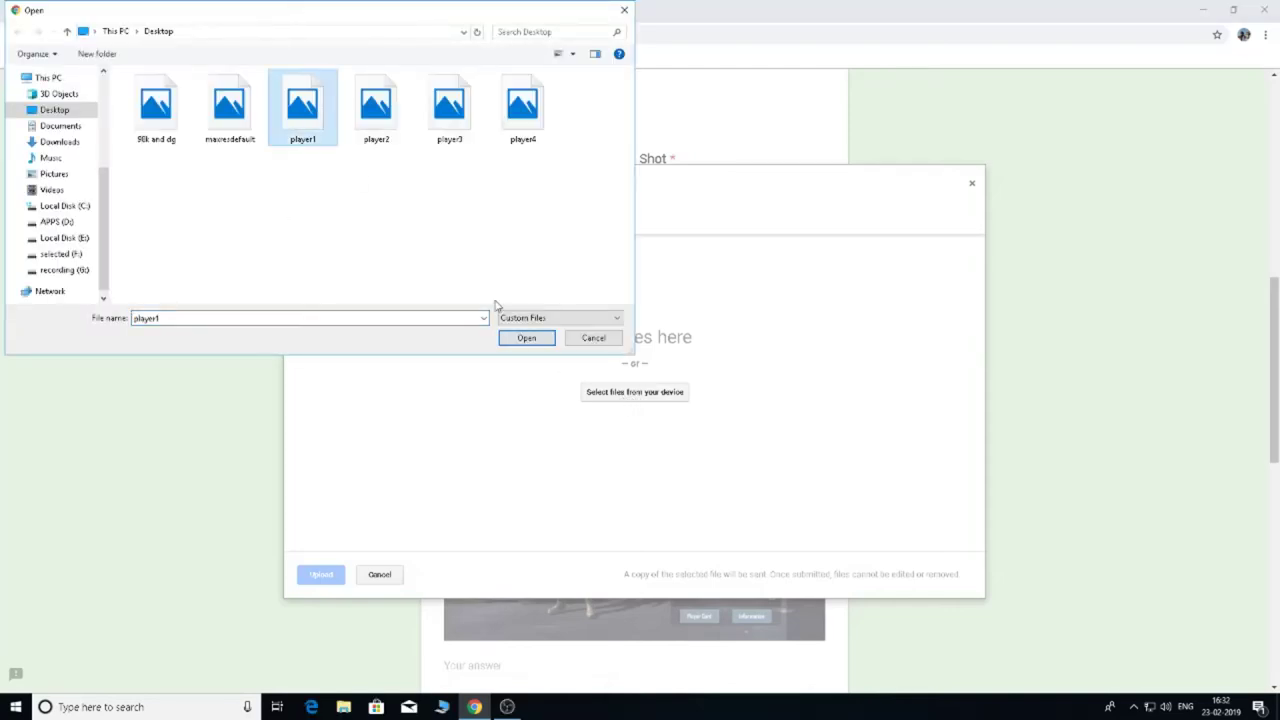
{"action": "left_click", "coordinate": [526, 337]}
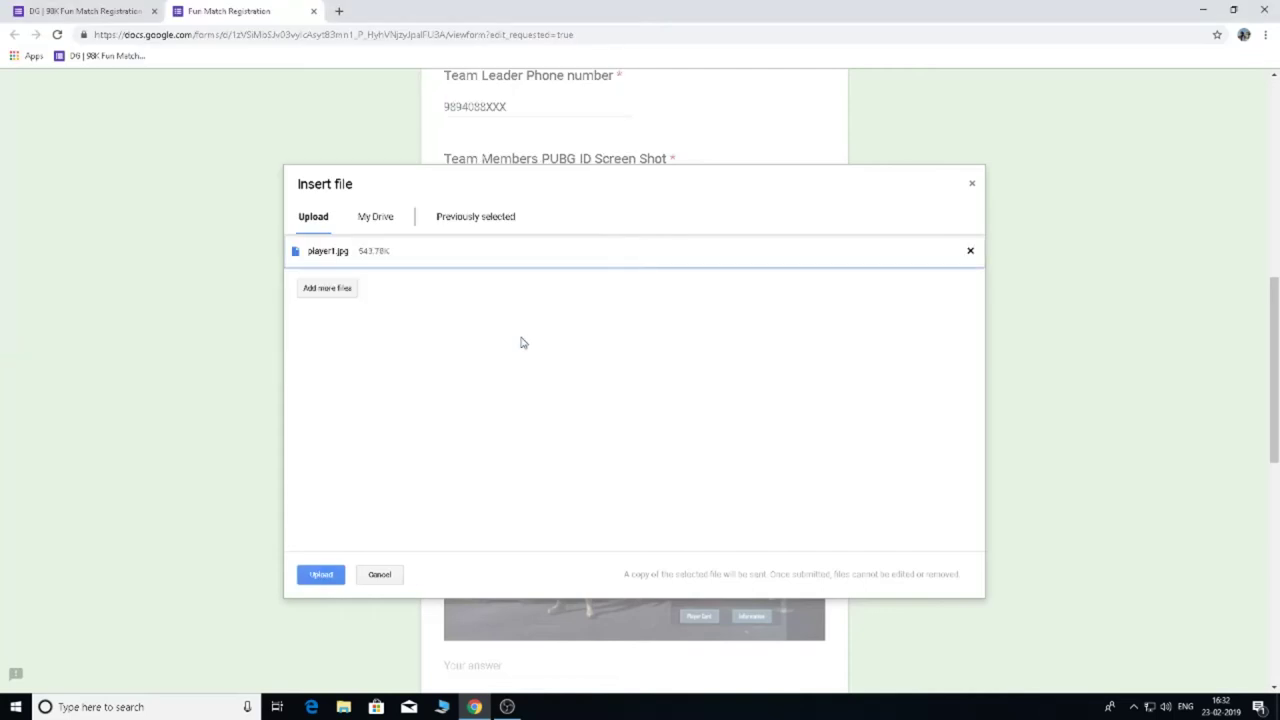
{"action": "left_click", "coordinate": [336, 288]}
{"action": "double_click", "coordinate": [375, 112]}
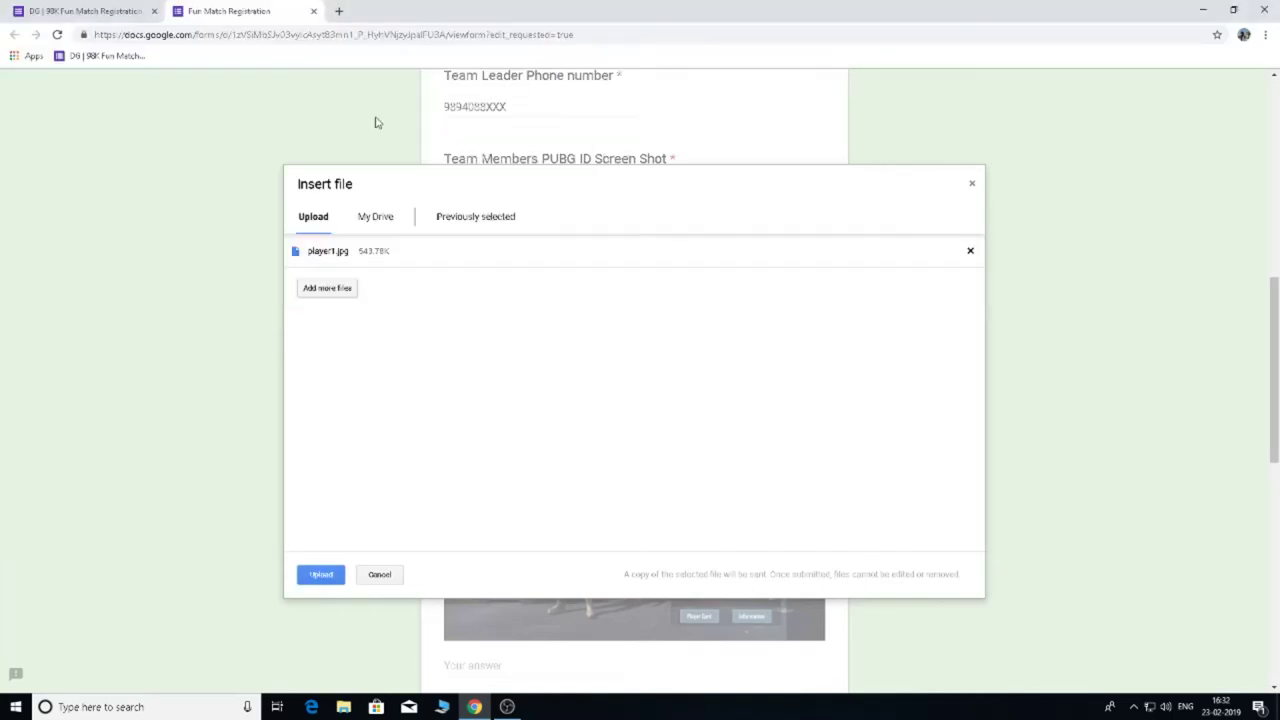
Add player3.jpg and player4.jpg and upload all four screenshots.
{"action": "left_click", "coordinate": [334, 330]}
{"action": "left_click", "coordinate": [440, 120]}
{"action": "double_click", "coordinate": [440, 120]}
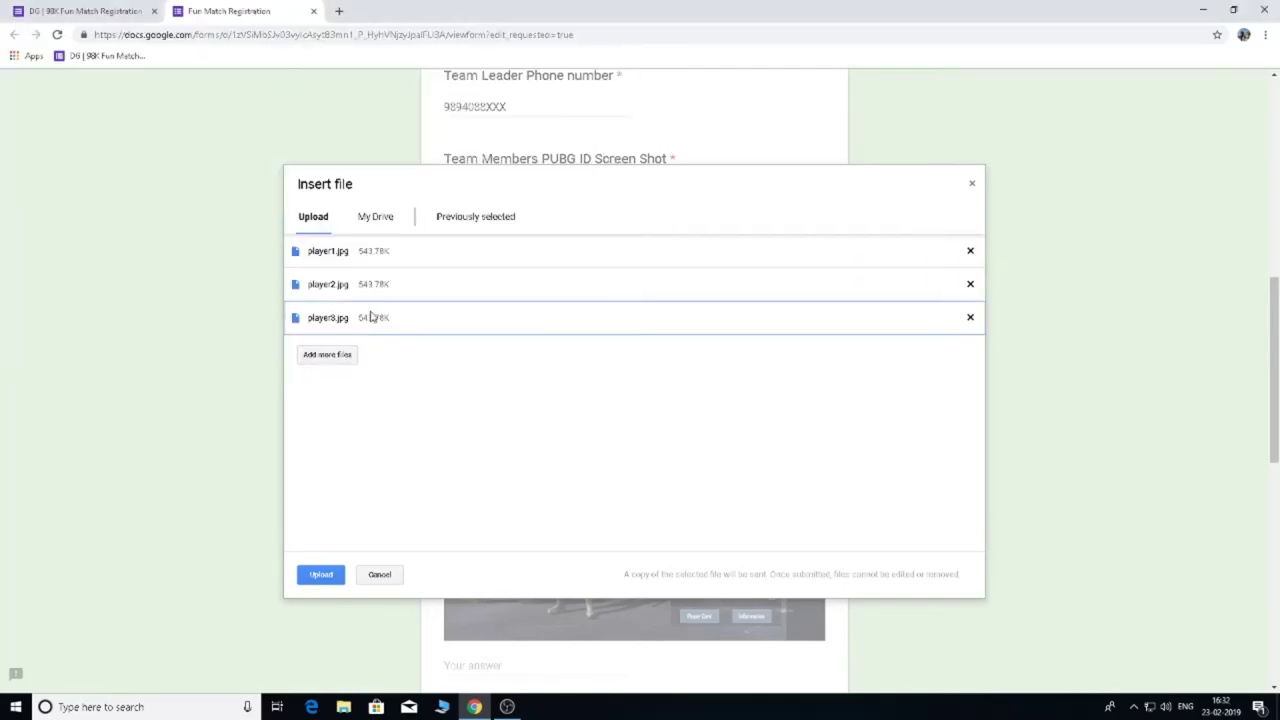
{"action": "left_click", "coordinate": [330, 354]}
{"action": "left_click", "coordinate": [522, 105]}
{"action": "double_click", "coordinate": [522, 108]}
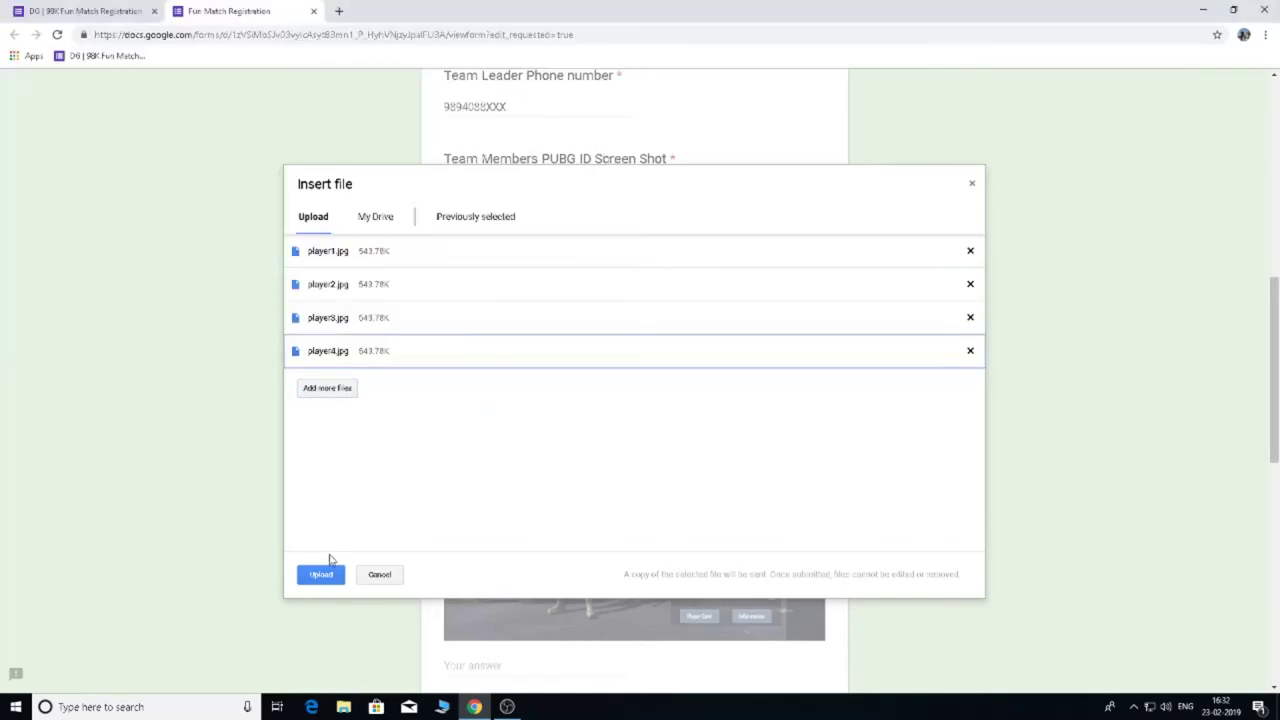
{"action": "left_click", "coordinate": [322, 574]}
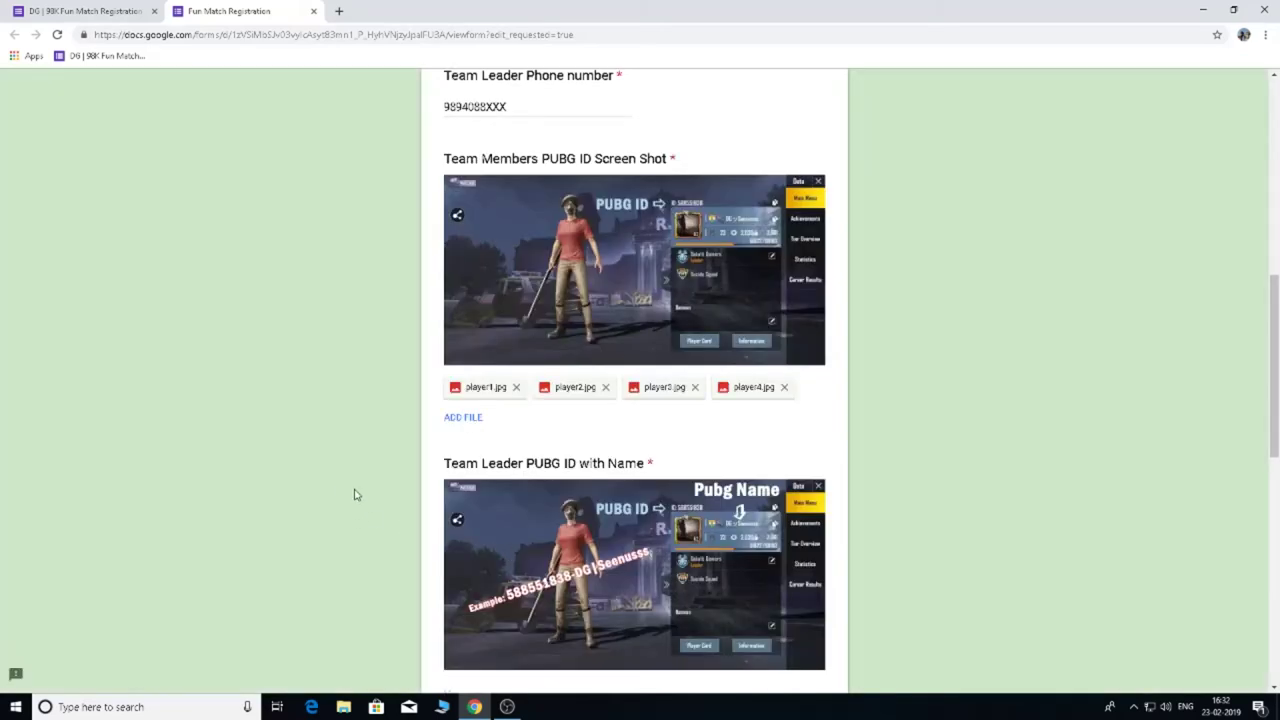
{"action": "scroll", "coordinate": [347, 497], "scroll_direction": "down", "scroll_amount": 3}
Paste the copied player ID and name into the Team Leader PUBG ID with Name answer.
{"action": "scroll", "coordinate": [359, 494], "scroll_direction": "up", "scroll_amount": 1}
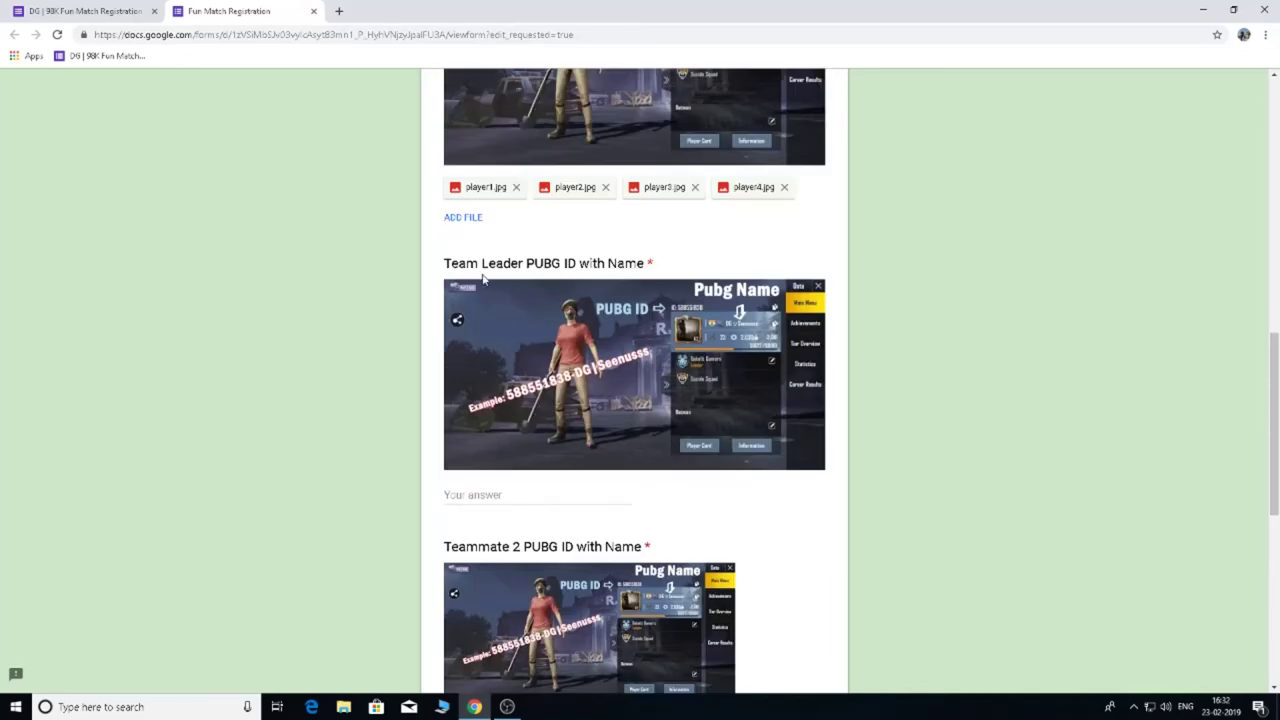
{"action": "scroll", "coordinate": [480, 454], "scroll_direction": "up", "scroll_amount": 2}
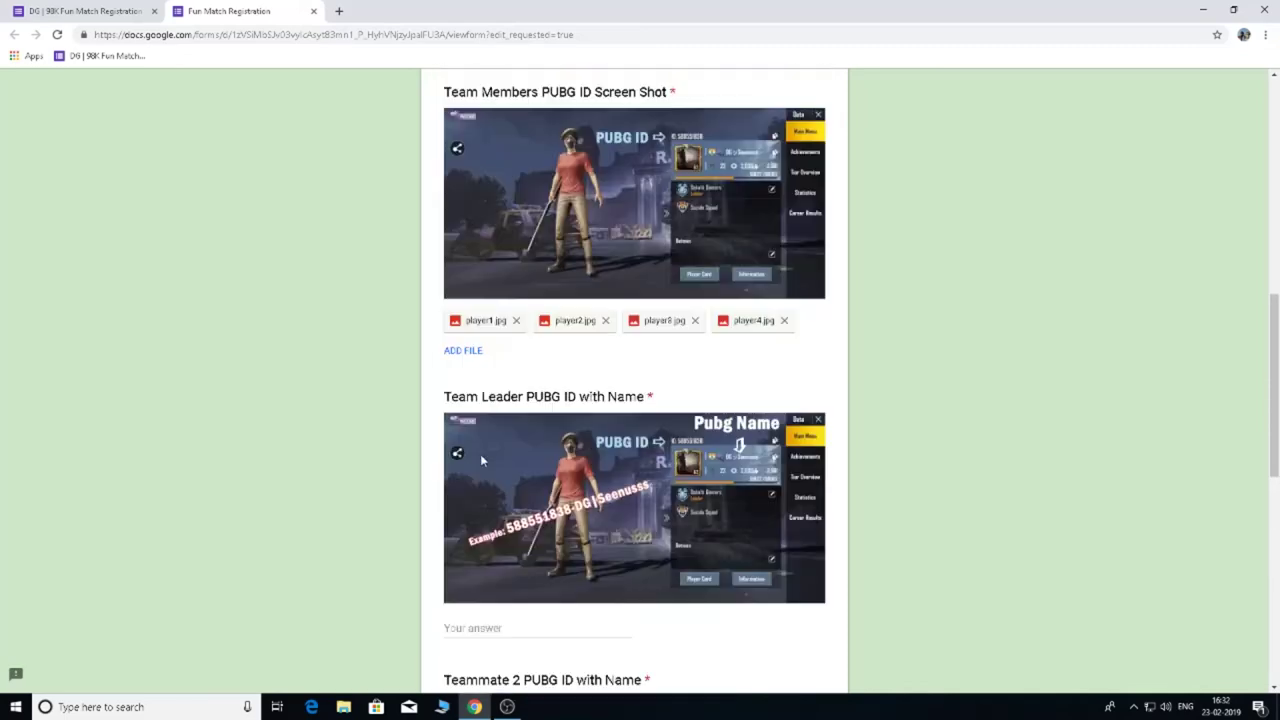
{"action": "scroll", "coordinate": [480, 454], "scroll_direction": "down", "scroll_amount": 1}
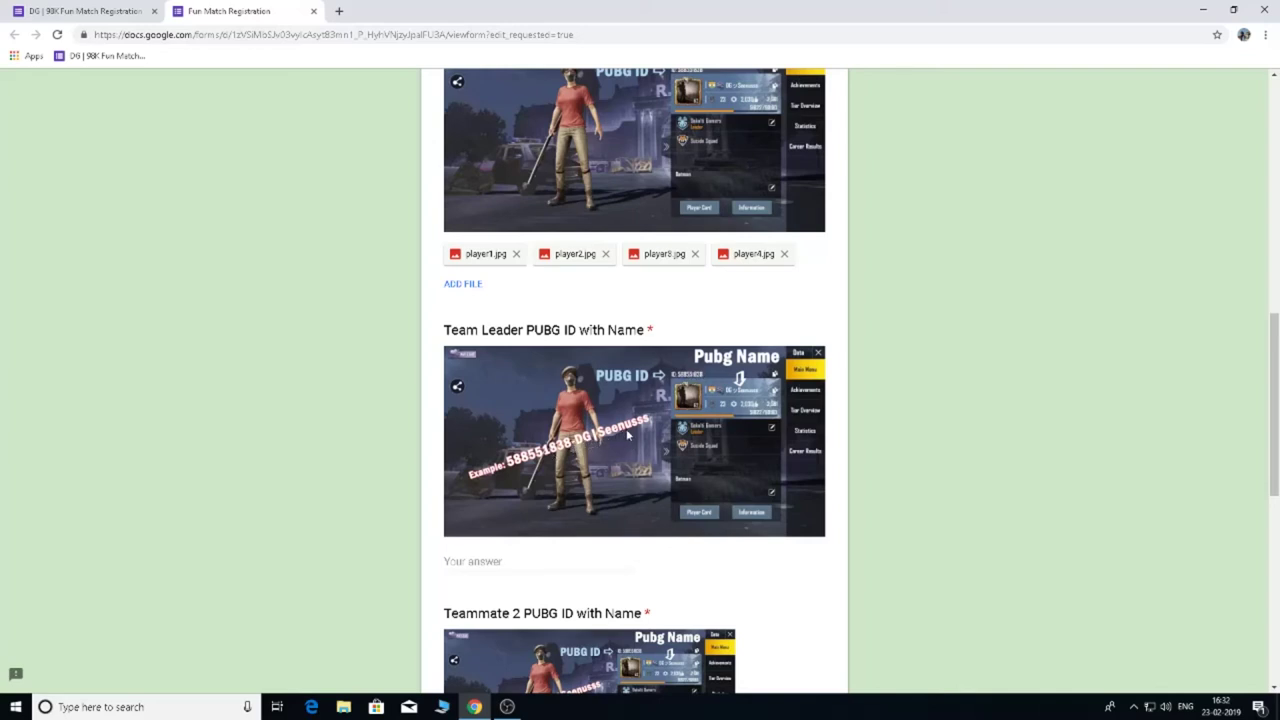
{"action": "left_click", "coordinate": [518, 567]}
{"action": "right_click", "coordinate": [518, 567]}
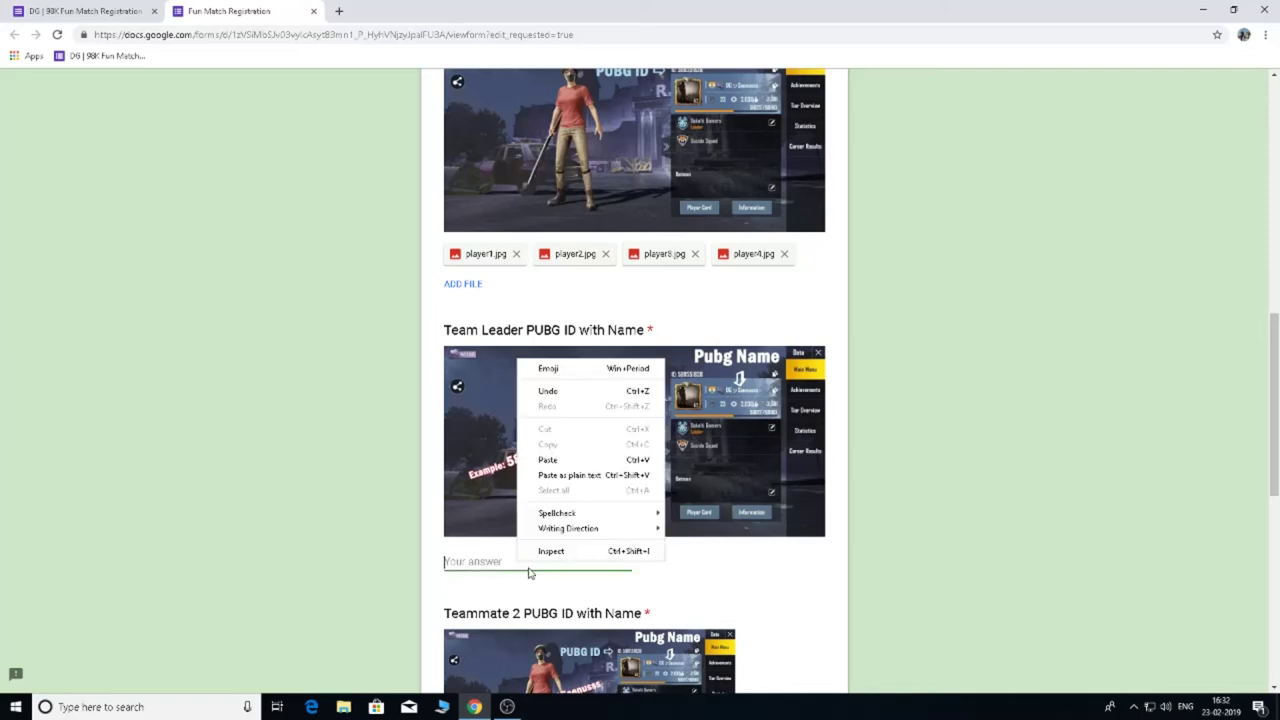
{"action": "left_click", "coordinate": [560, 460]}
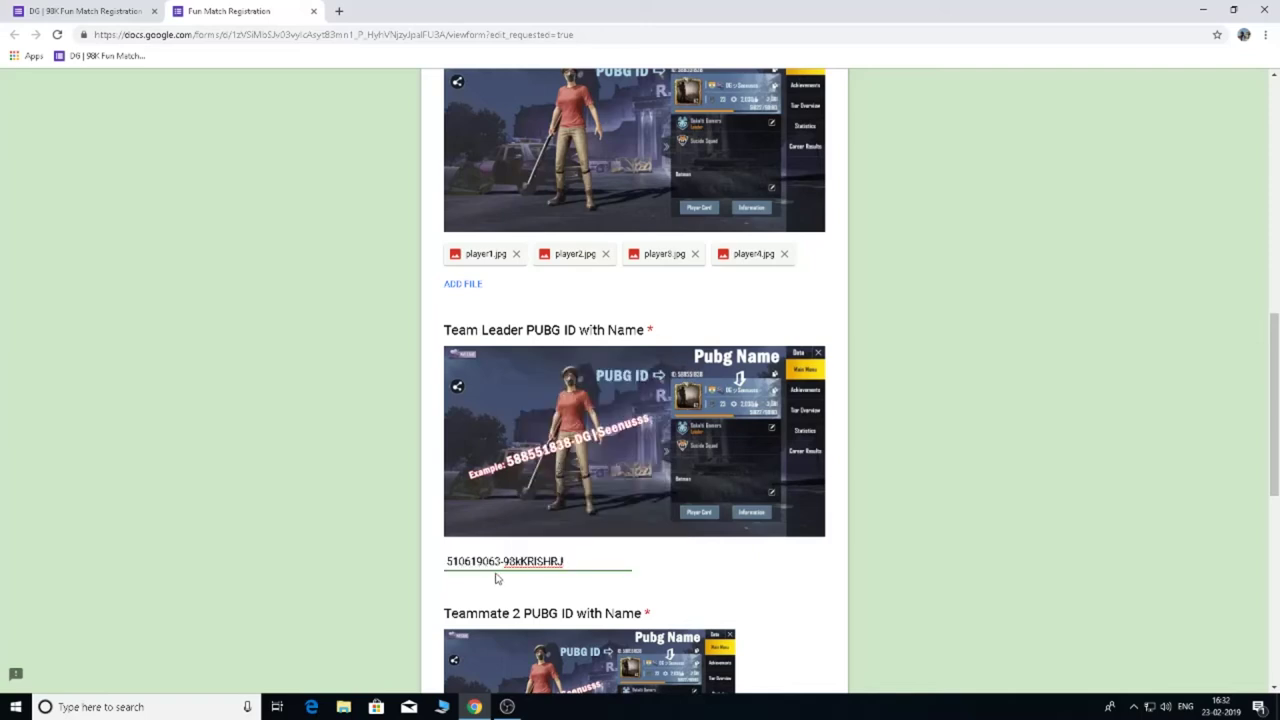
{"action": "left_click", "coordinate": [484, 595]}
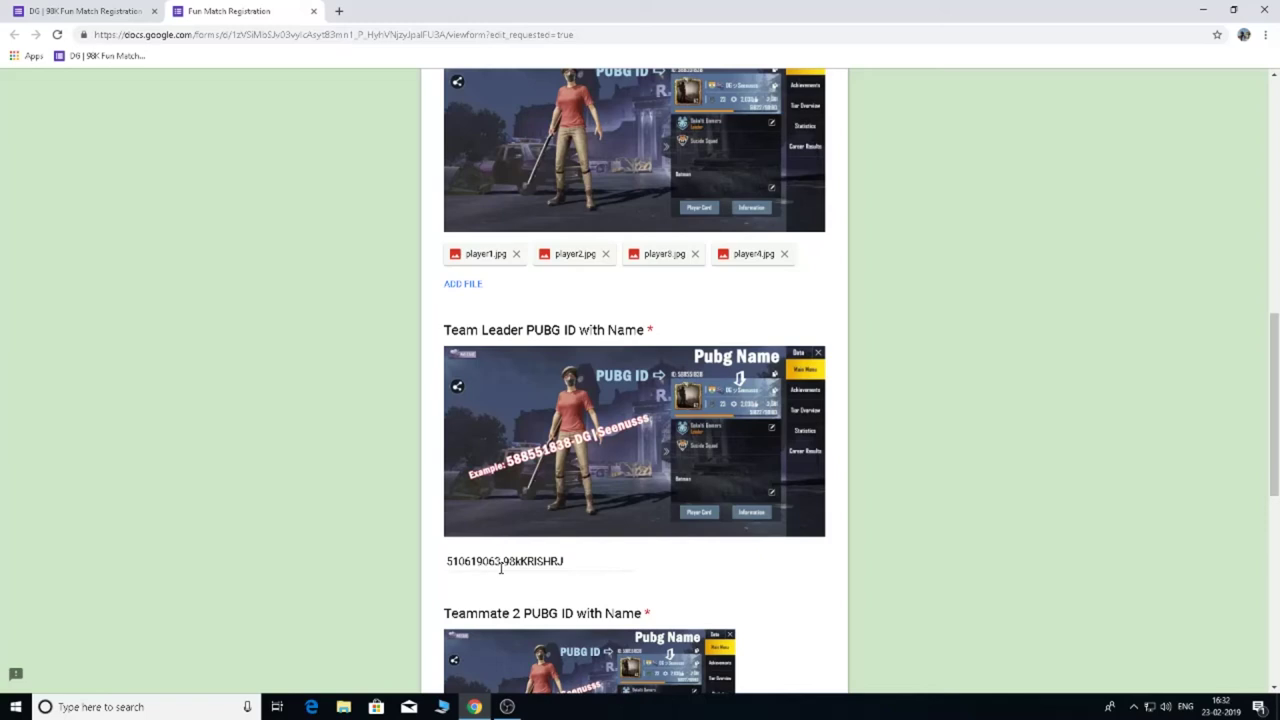
Replace the uppercase name at the end of that answer with lowercase text.
{"action": "left_click", "coordinate": [566, 561]}
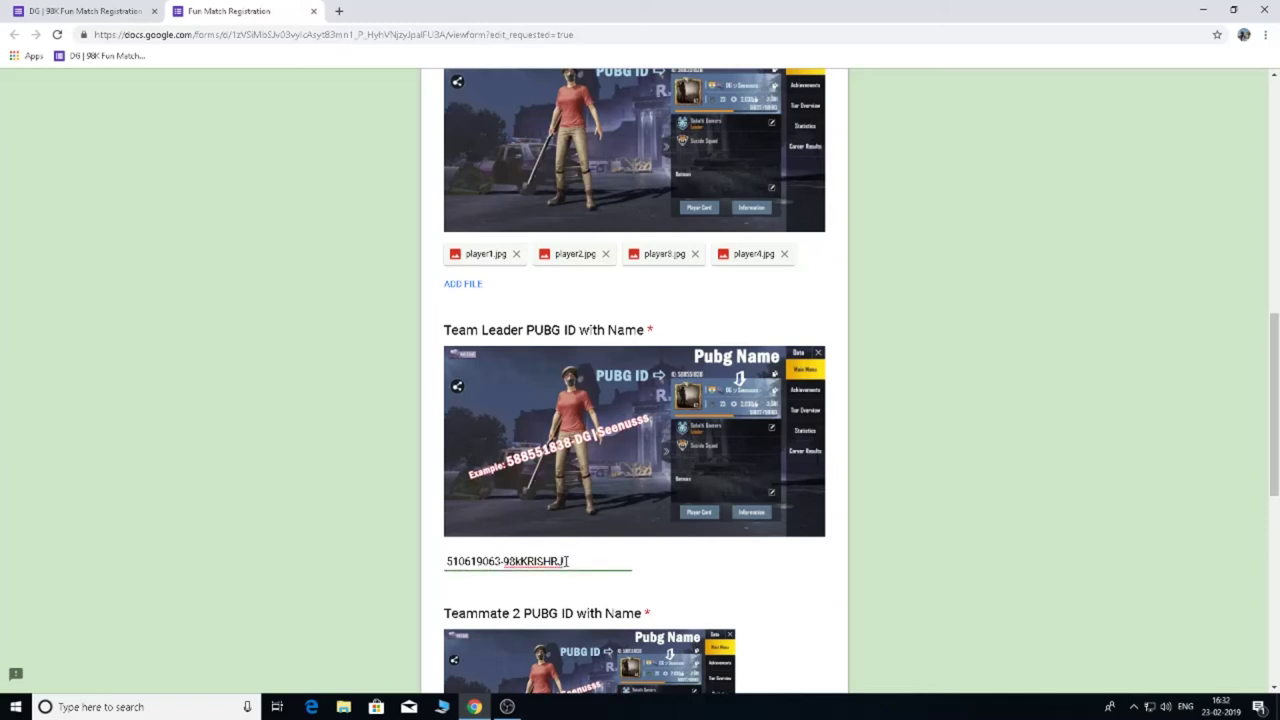
{"action": "key", "text": "BackSpace"}
{"action": "key", "text": "BackSpace"}
{"action": "key", "text": "BackSpace"}
{"action": "key", "text": "BackSpace"}
{"action": "key", "text": "BackSpace"}
{"action": "key", "text": "BackSpace"}
{"action": "type", "text": "ris"}
{"action": "type", "text": "hn"}
{"action": "scroll", "coordinate": [288, 464], "scroll_direction": "down", "scroll_amount": 2}
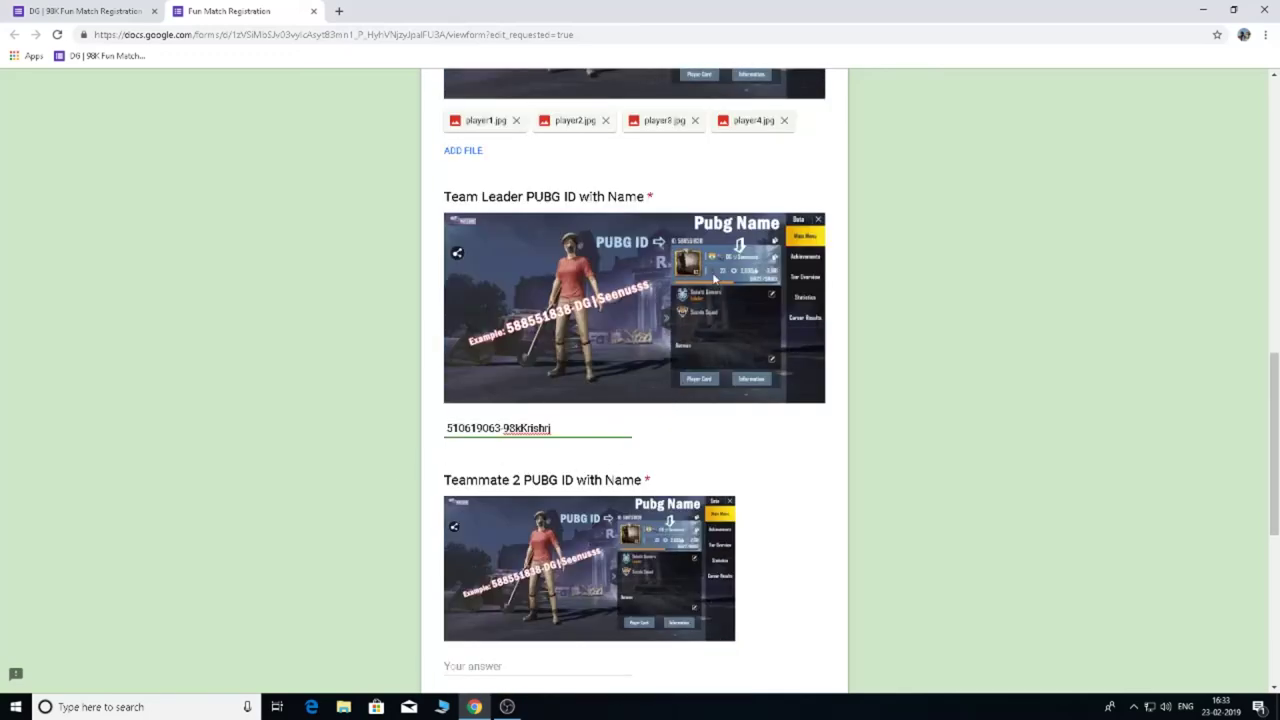
Paste the same ID and name into the Teammate 2, 3 and 4 PUBG ID answers.
{"action": "scroll", "coordinate": [324, 525], "scroll_direction": "down", "scroll_amount": 2}
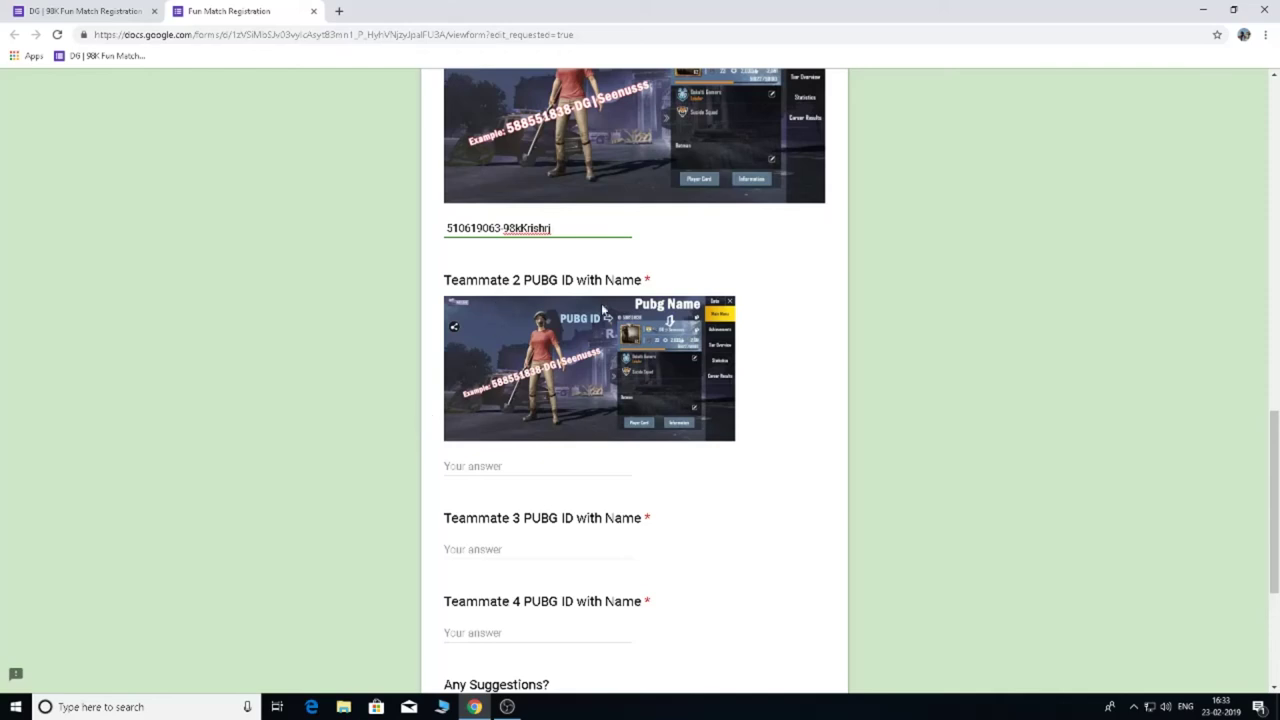
{"action": "left_click", "coordinate": [526, 466]}
{"action": "right_click", "coordinate": [526, 468]}
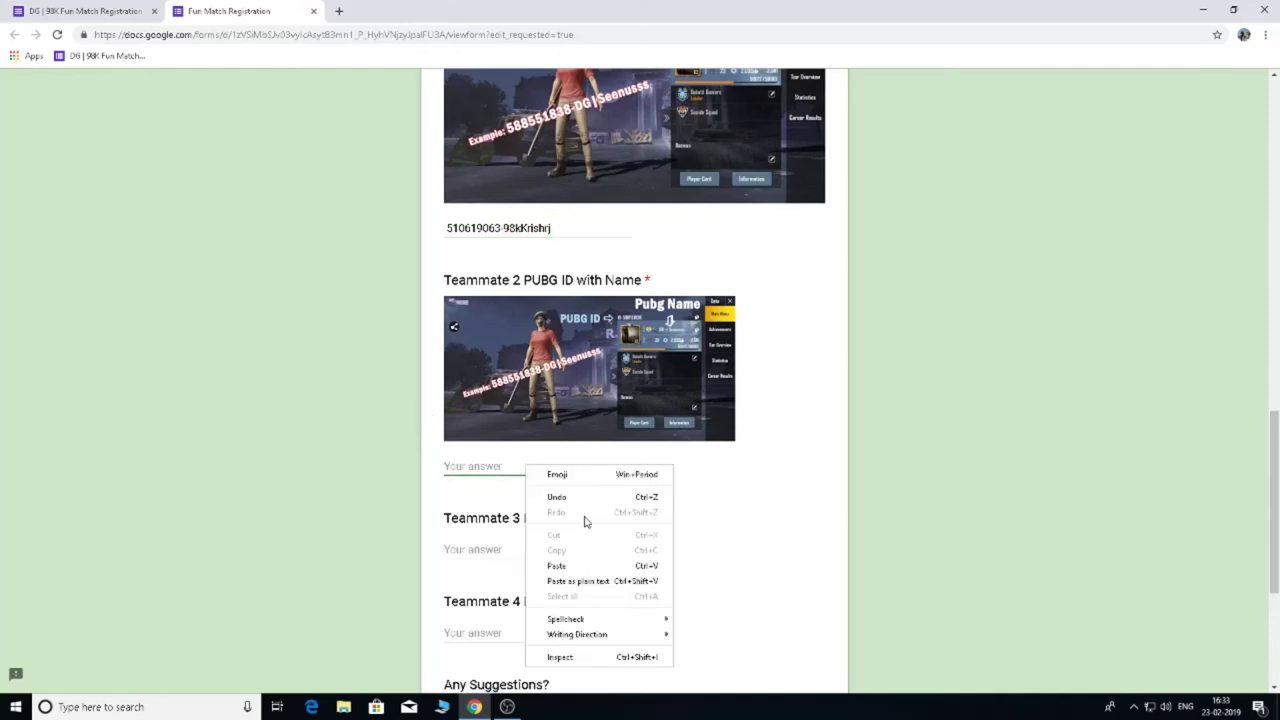
{"action": "left_click", "coordinate": [560, 566]}
{"action": "scroll", "coordinate": [326, 542], "scroll_direction": "down", "scroll_amount": 2}
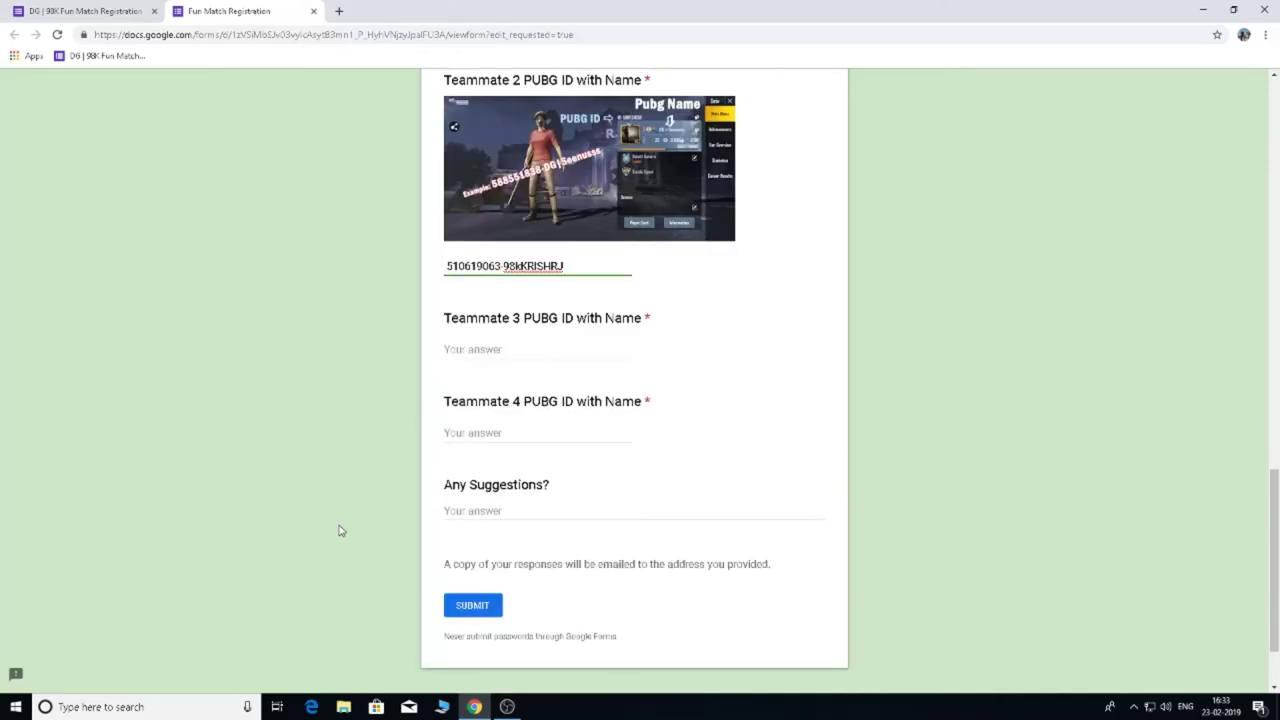
{"action": "left_click", "coordinate": [492, 352]}
{"action": "right_click", "coordinate": [495, 351]}
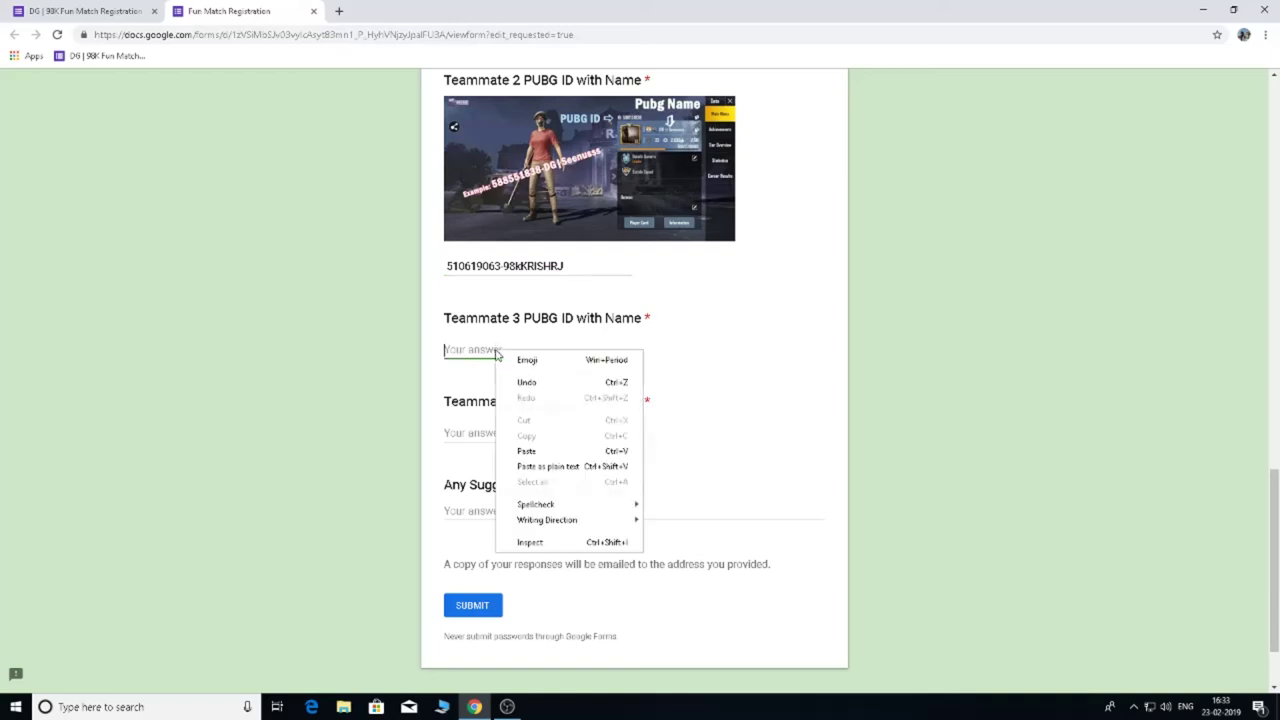
{"action": "left_click", "coordinate": [537, 450]}
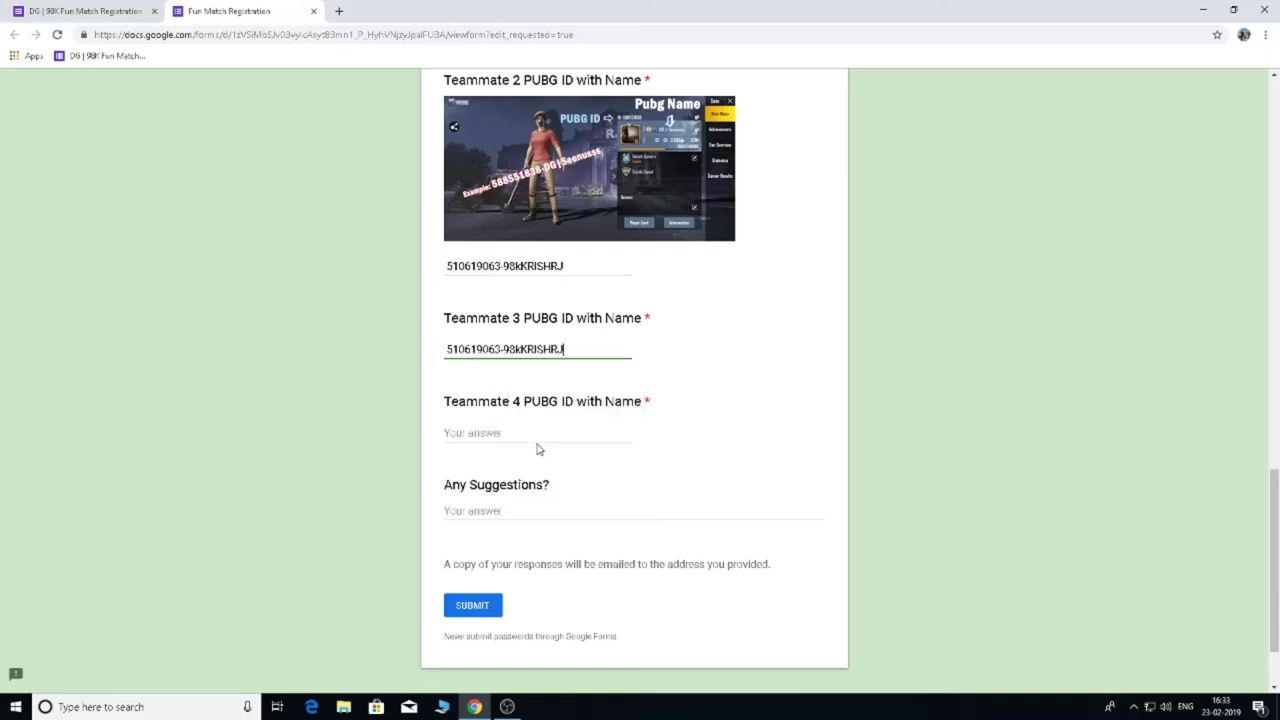
{"action": "left_click", "coordinate": [537, 434]}
{"action": "right_click", "coordinate": [538, 434]}
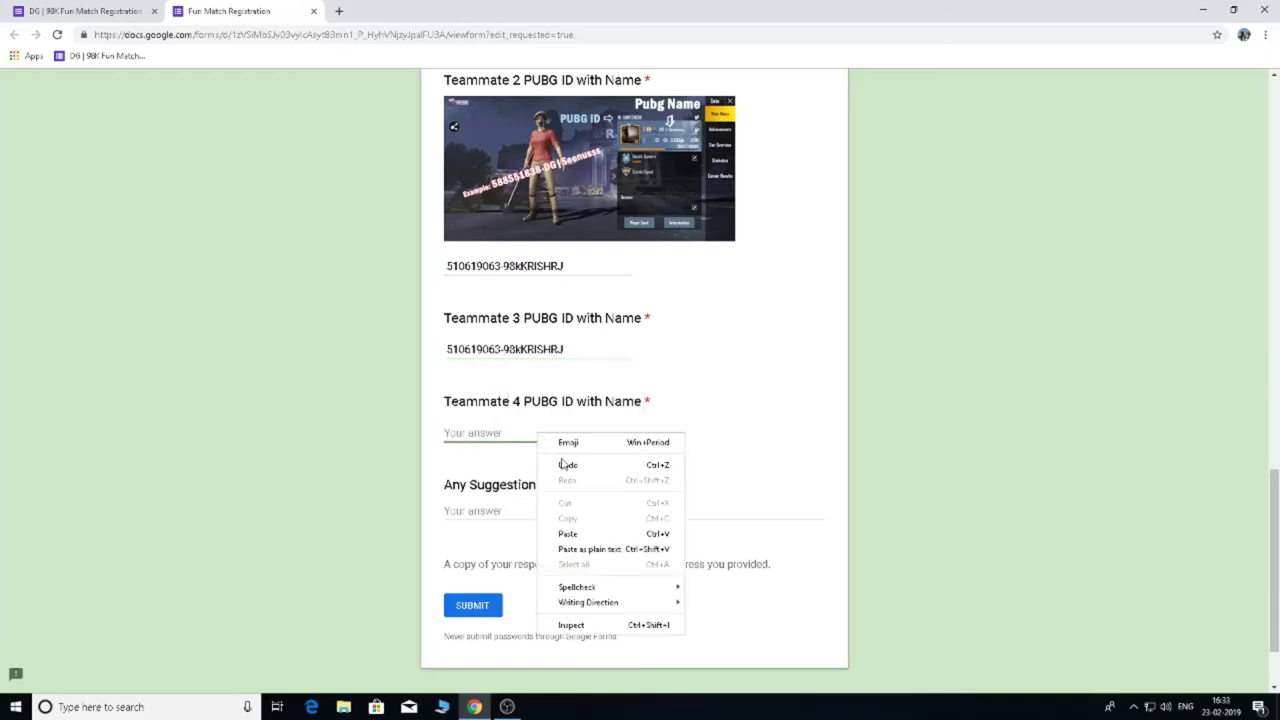
{"action": "left_click", "coordinate": [586, 534]}
{"action": "scroll", "coordinate": [309, 503], "scroll_direction": "down", "scroll_amount": 1}
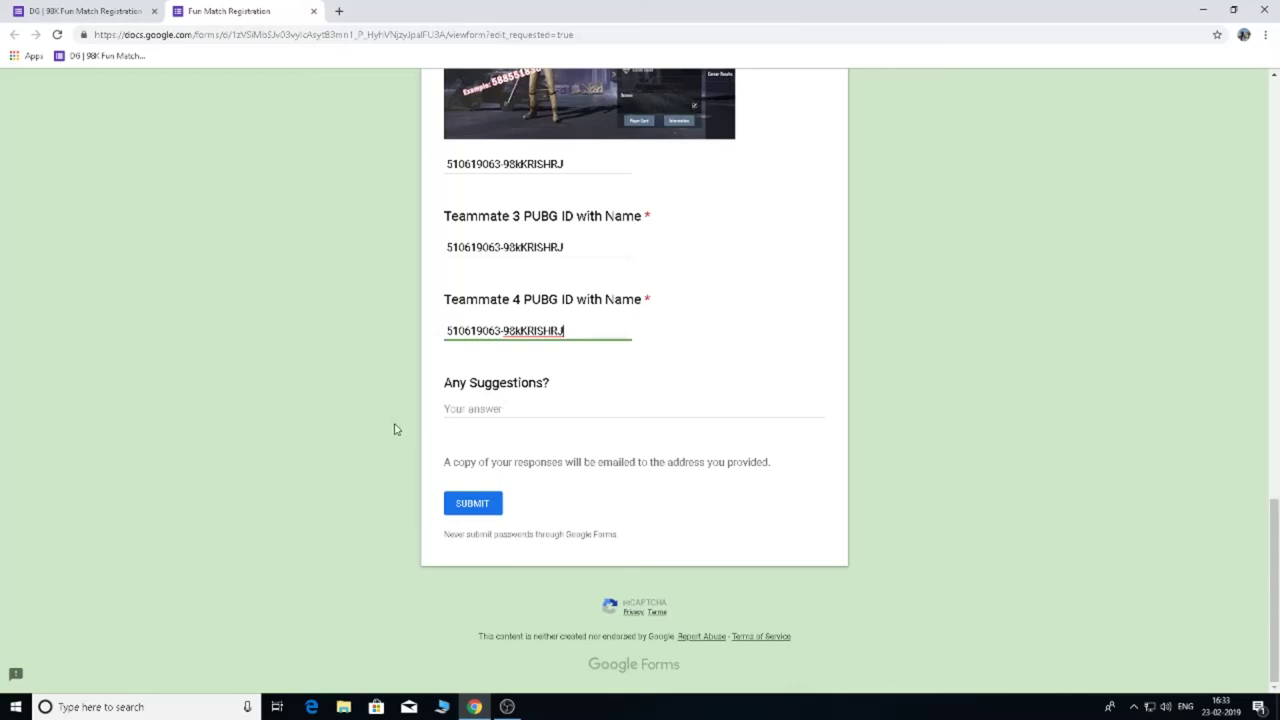
Review all answers, leave Any Suggestions empty, and submit the Fun Match Registration form.
{"action": "left_click", "coordinate": [491, 409]}
{"action": "scroll", "coordinate": [310, 419], "scroll_direction": "up", "scroll_amount": 2}
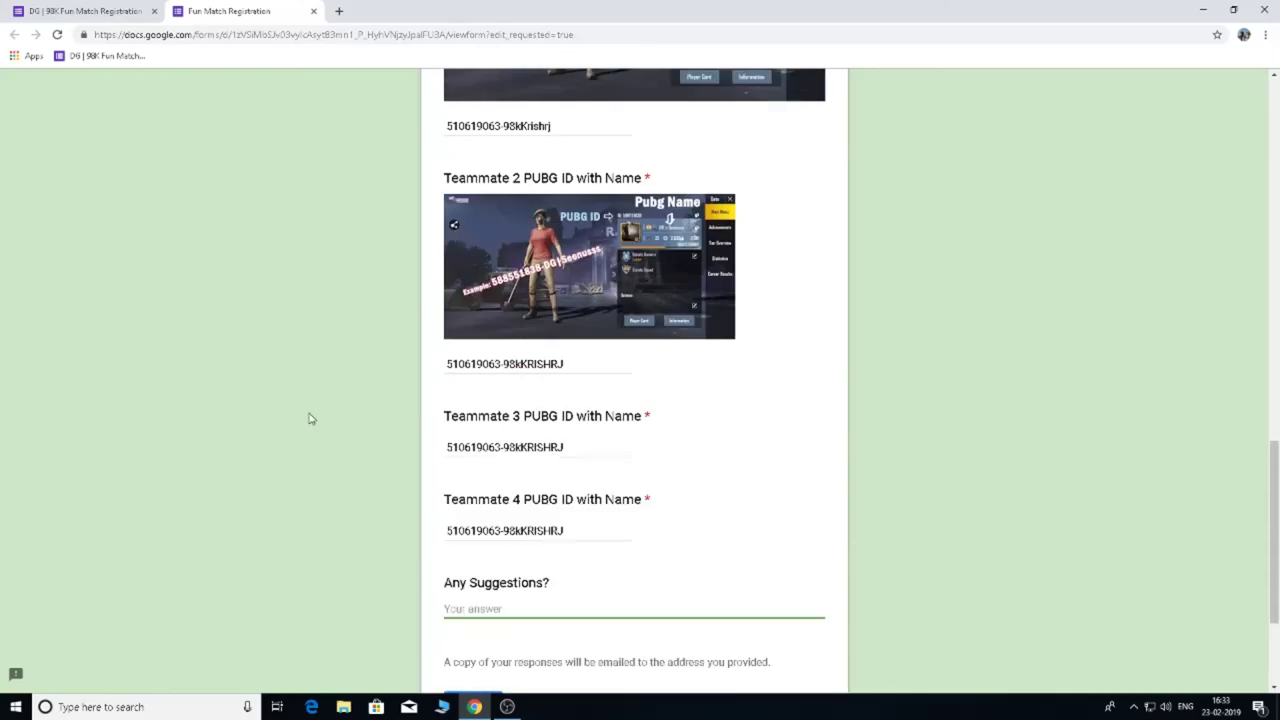
{"action": "scroll", "coordinate": [310, 419], "scroll_direction": "up", "scroll_amount": 10}
{"action": "scroll", "coordinate": [310, 419], "scroll_direction": "up", "scroll_amount": 4}
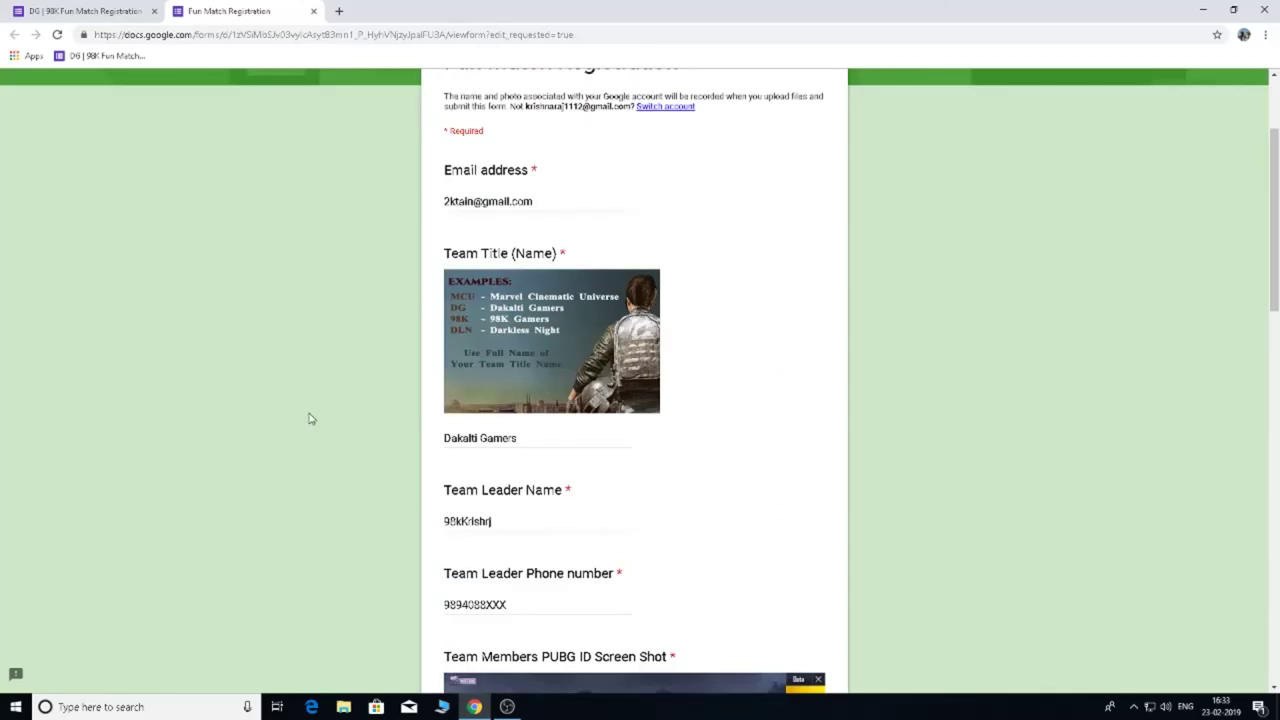
{"action": "scroll", "coordinate": [310, 419], "scroll_direction": "down", "scroll_amount": 5}
{"action": "scroll", "coordinate": [310, 419], "scroll_direction": "down", "scroll_amount": 12}
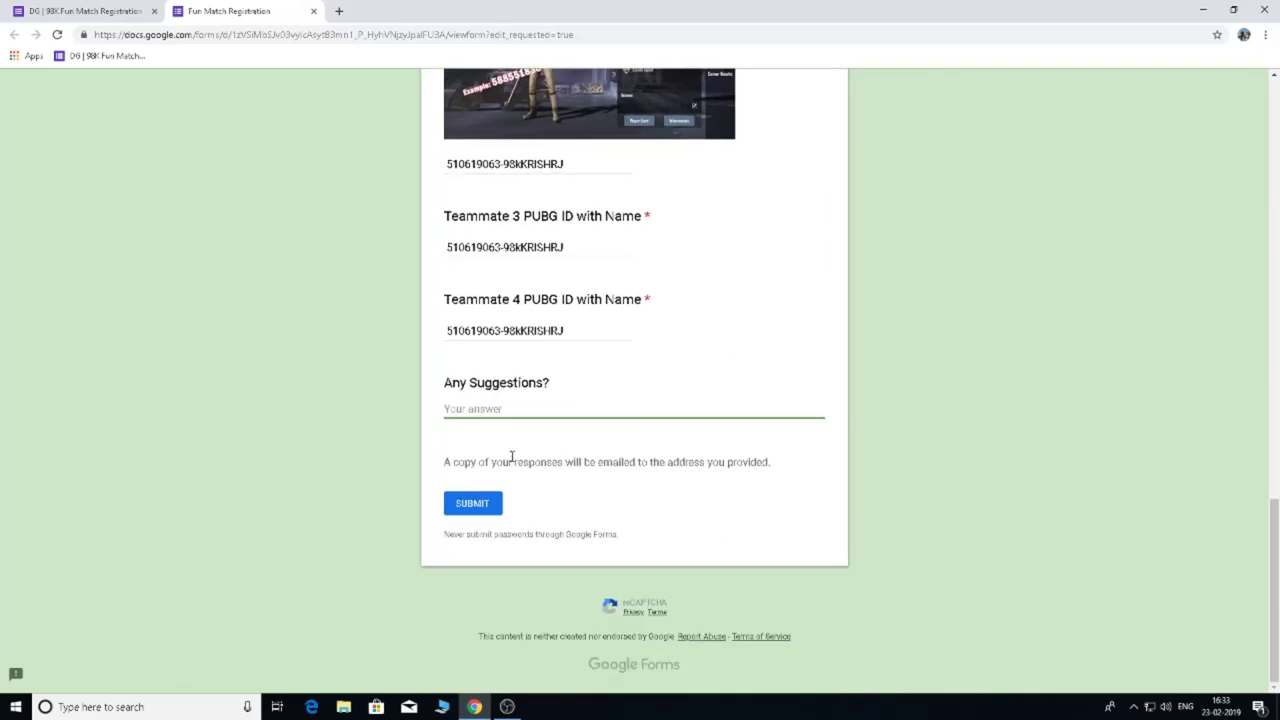
{"action": "scroll", "coordinate": [517, 450], "scroll_direction": "up", "scroll_amount": 13}
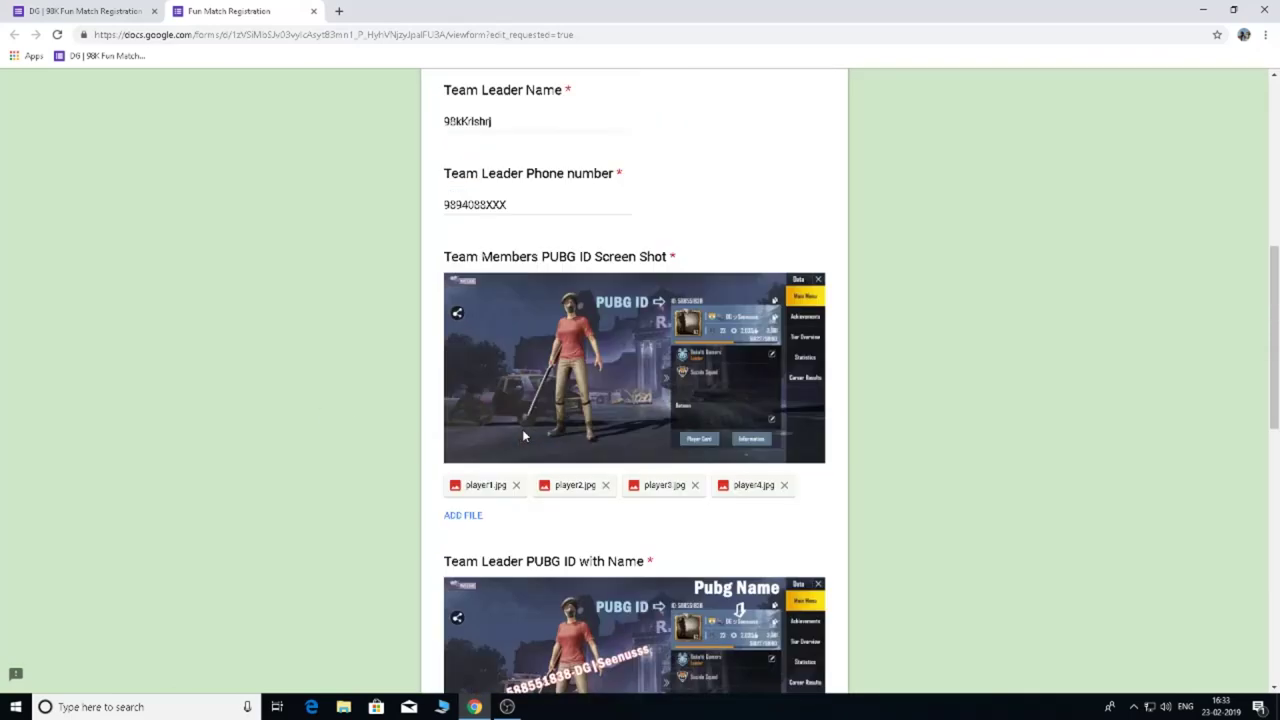
{"action": "scroll", "coordinate": [523, 437], "scroll_direction": "up", "scroll_amount": 3}
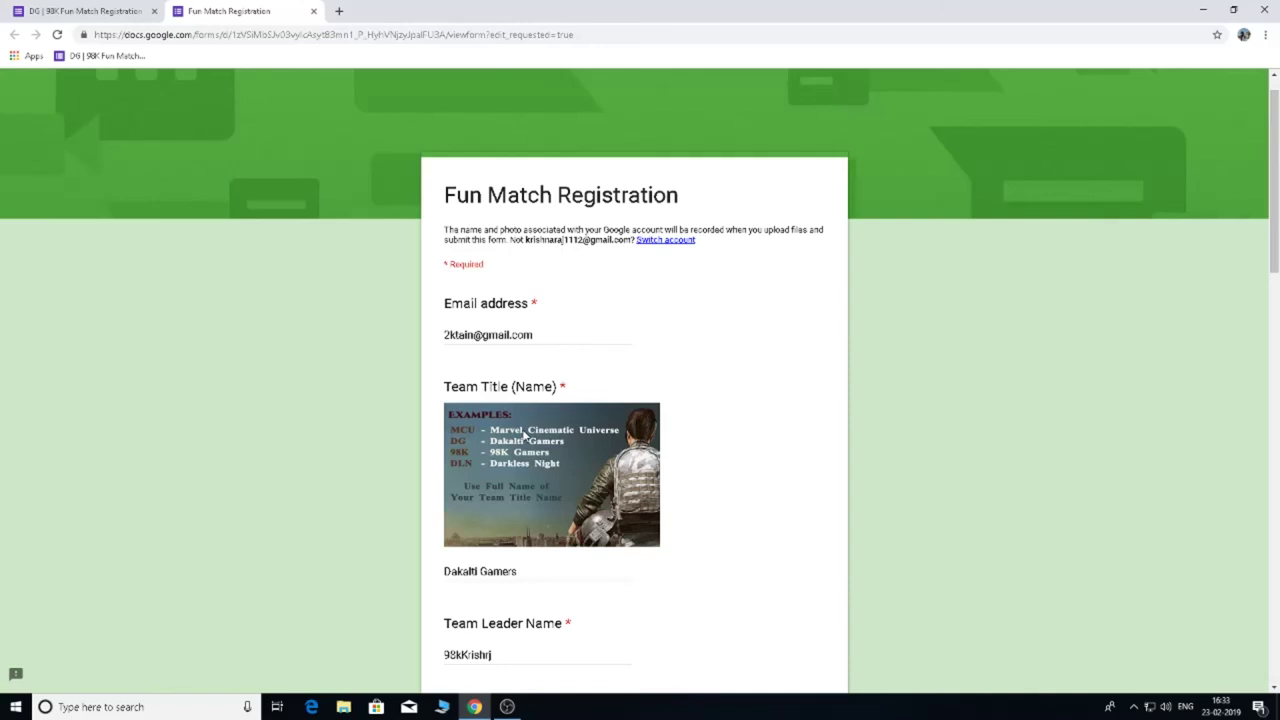
{"action": "scroll", "coordinate": [744, 548], "scroll_direction": "down", "scroll_amount": 16}
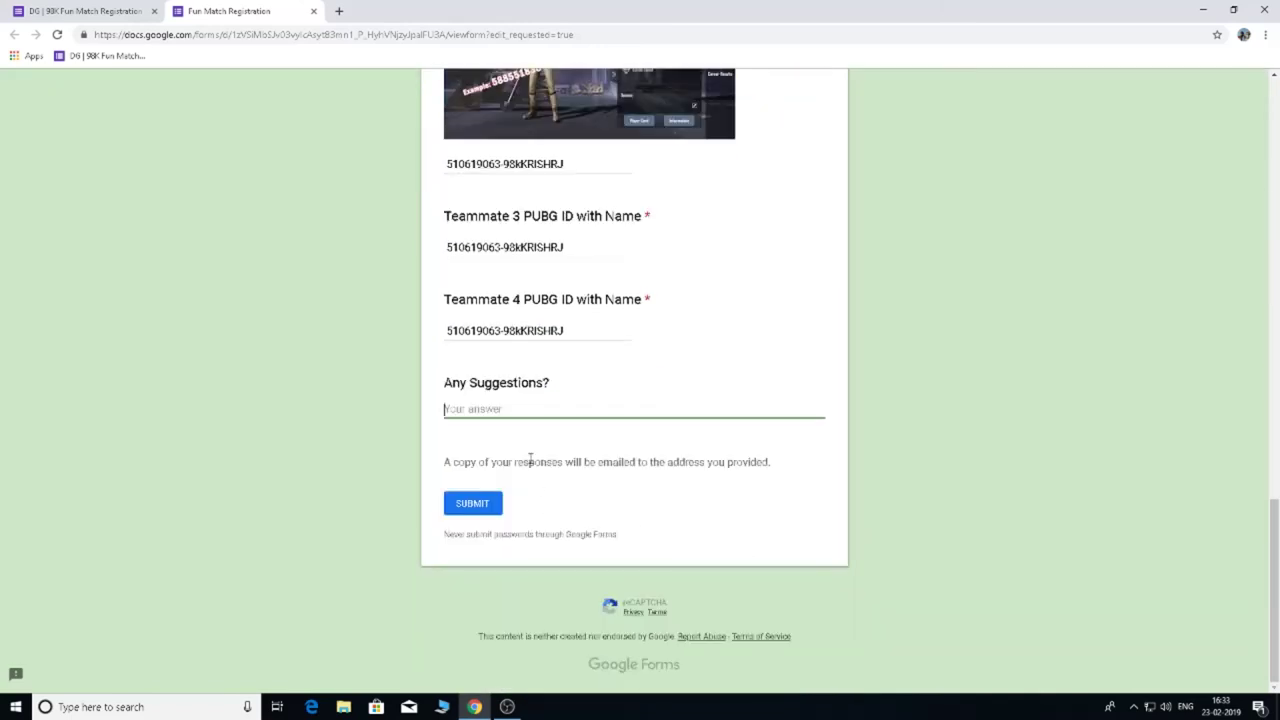
{"action": "left_click", "coordinate": [473, 505]}
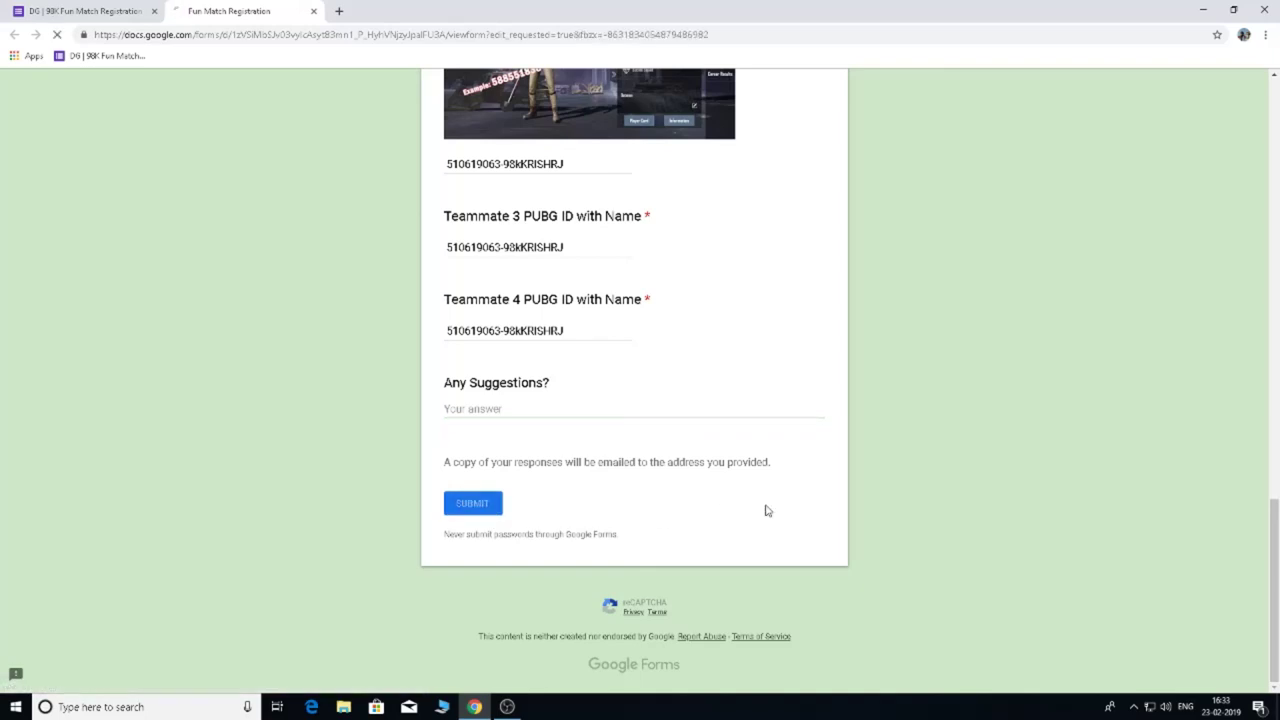